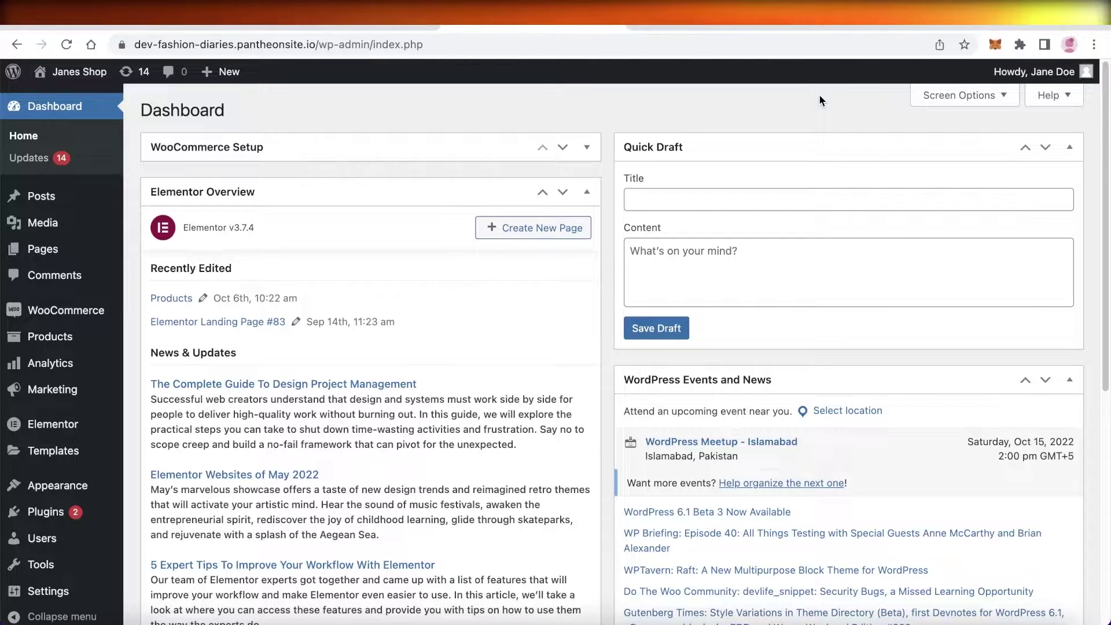
Browse the live store's Products page with the Grey Shirt, then go to About WordPress
mouse_move(62, 74)
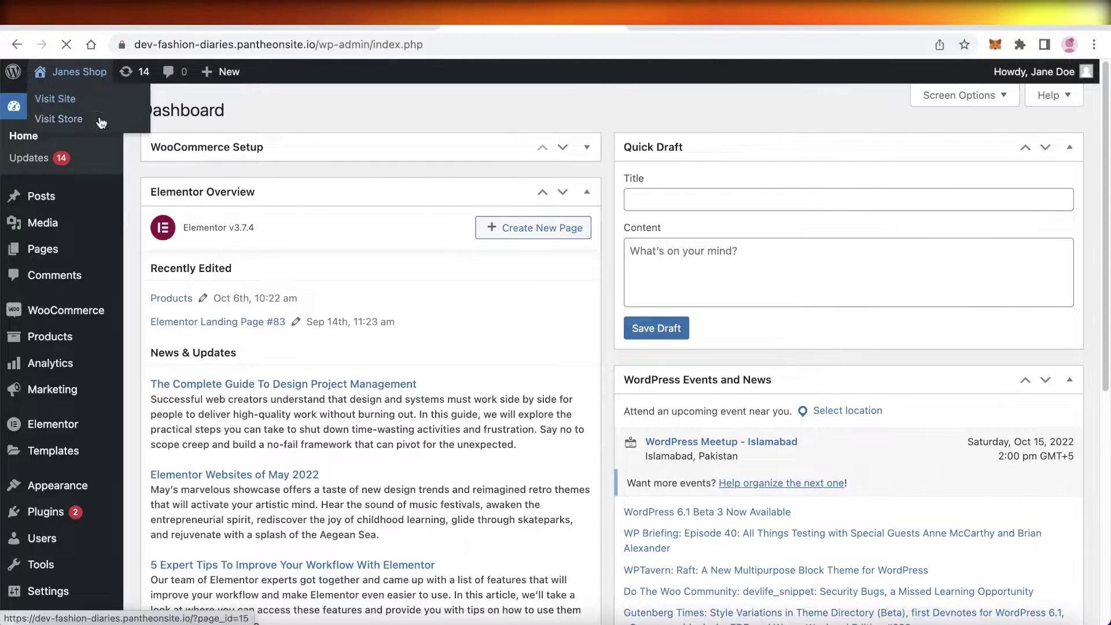
left_click(58, 98)
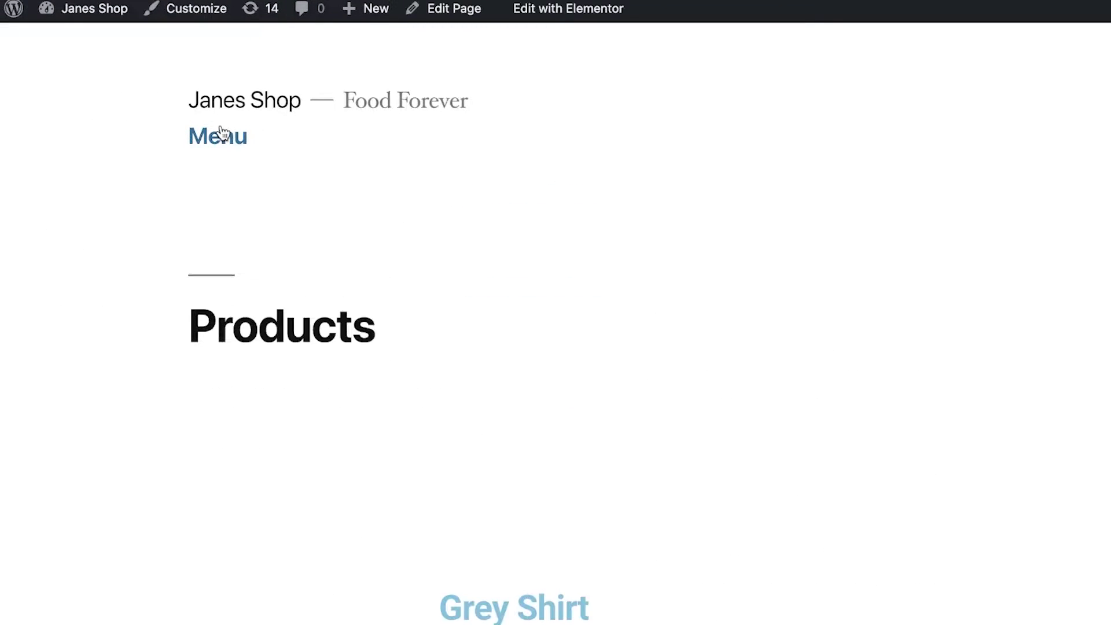
scroll(223, 133, "down", 5)
scroll(223, 133, "up", 5)
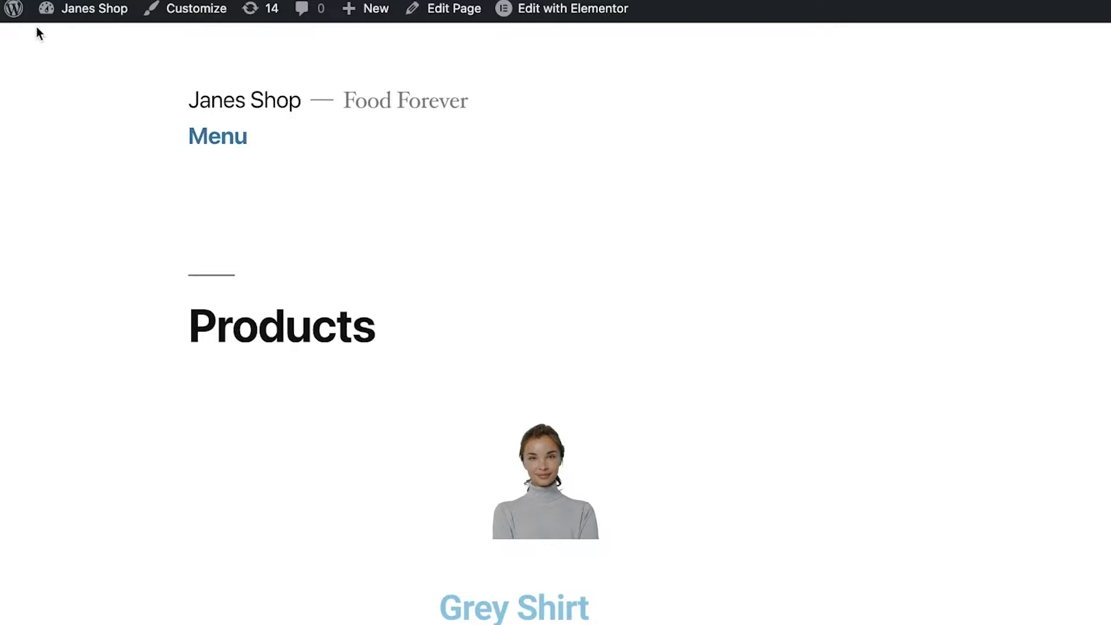
mouse_move(14, 18)
left_click(8, 54)
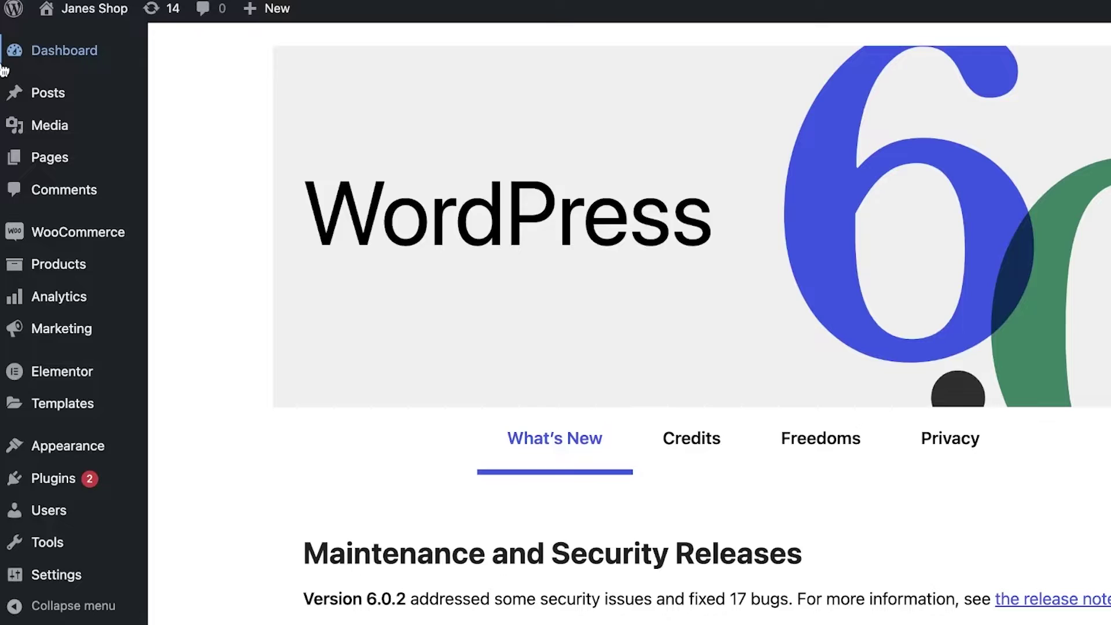
Read the WordPress 6.0 What's New notes, then switch to the oliverpos.com homepage
mouse_move(2, 85)
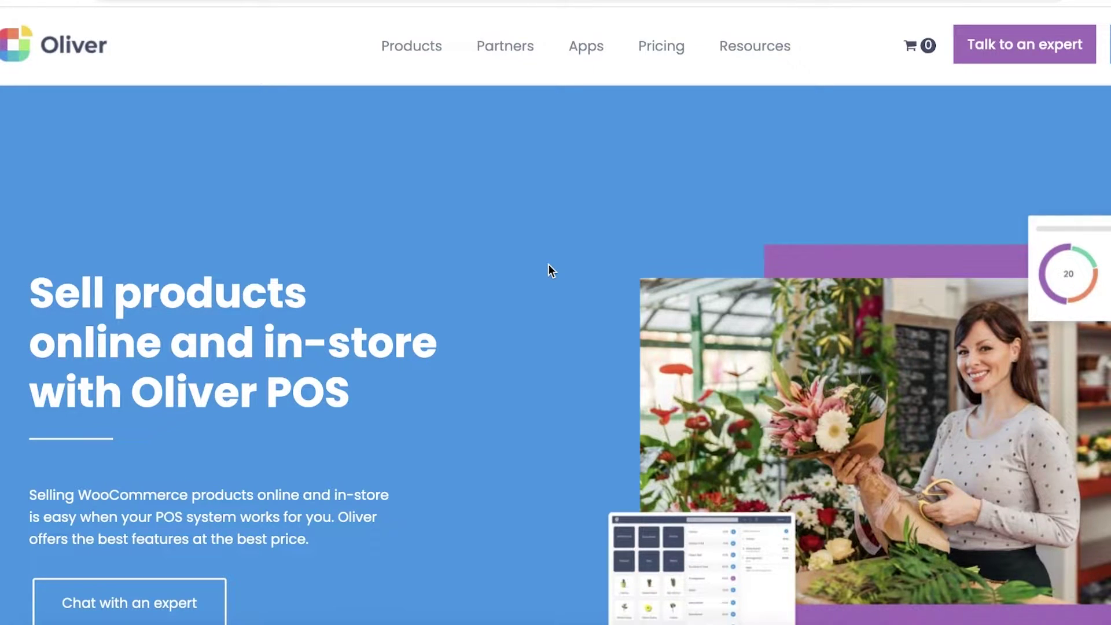
Scroll through the Oliver POS homepage's selling features, then return to the WordPress admin
scroll(548, 265, "down", 15)
scroll(550, 268, "down", 3)
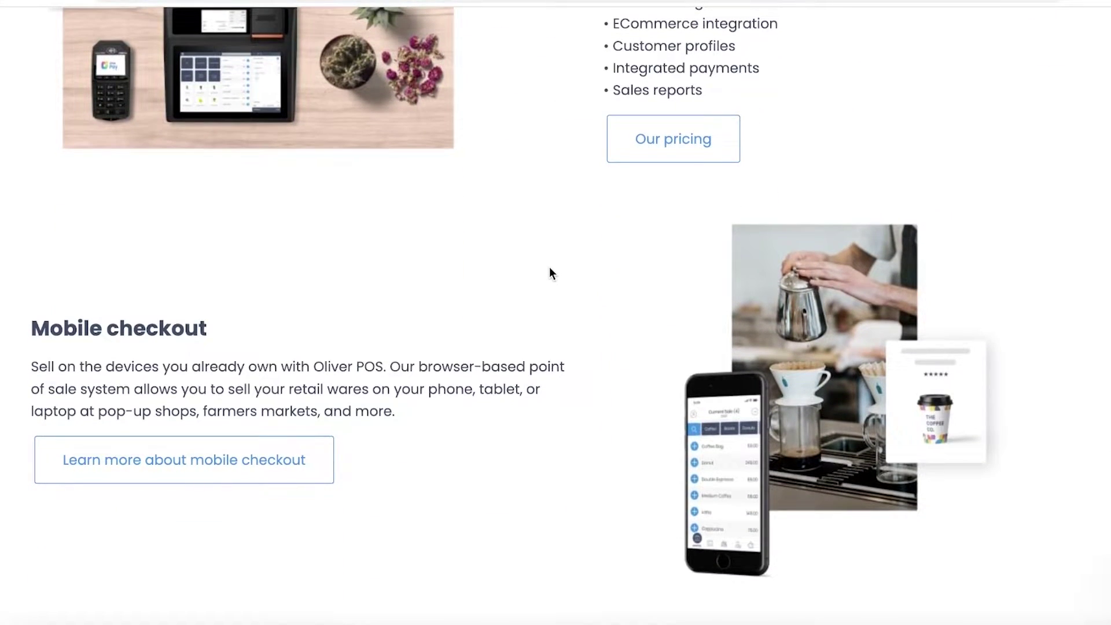
scroll(550, 272, "down", 1)
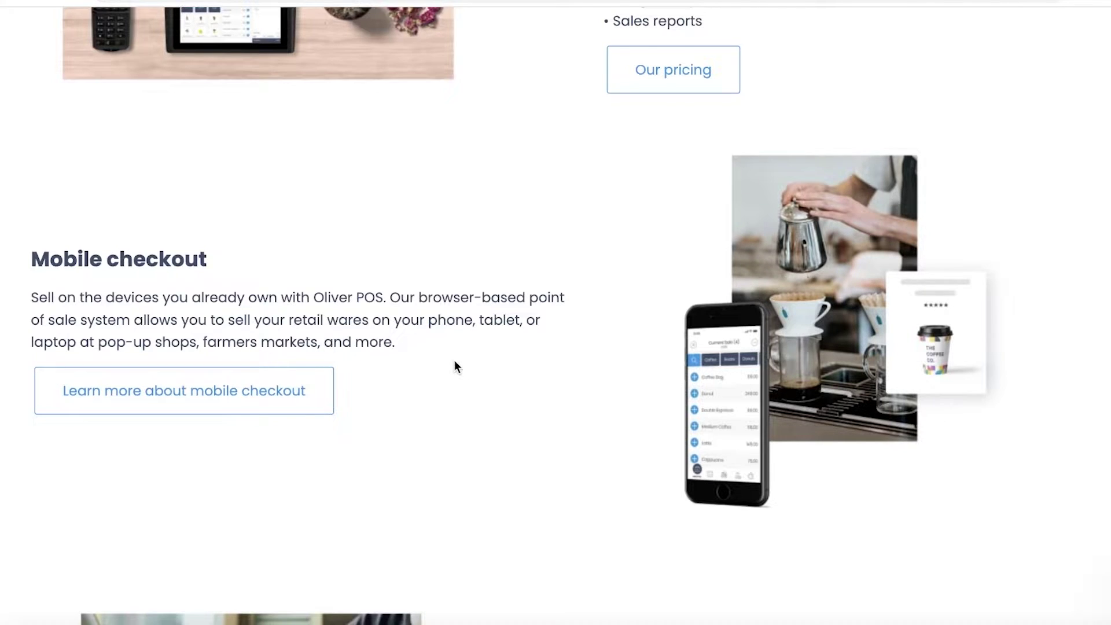
scroll(455, 367, "up", 6)
scroll(455, 367, "down", 1)
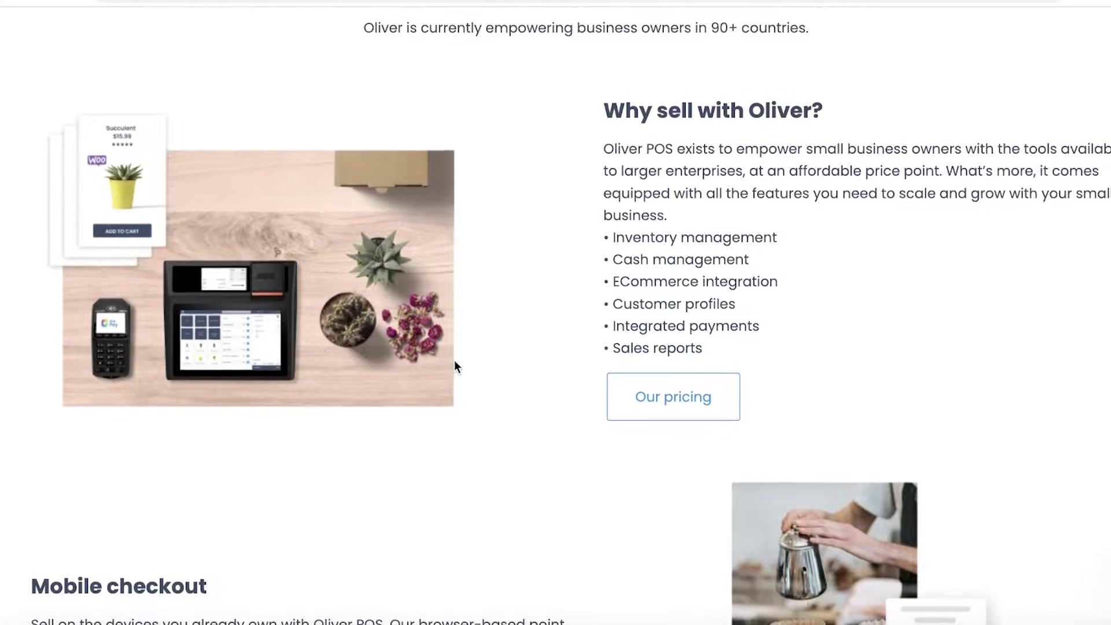
scroll(455, 367, "down", 1)
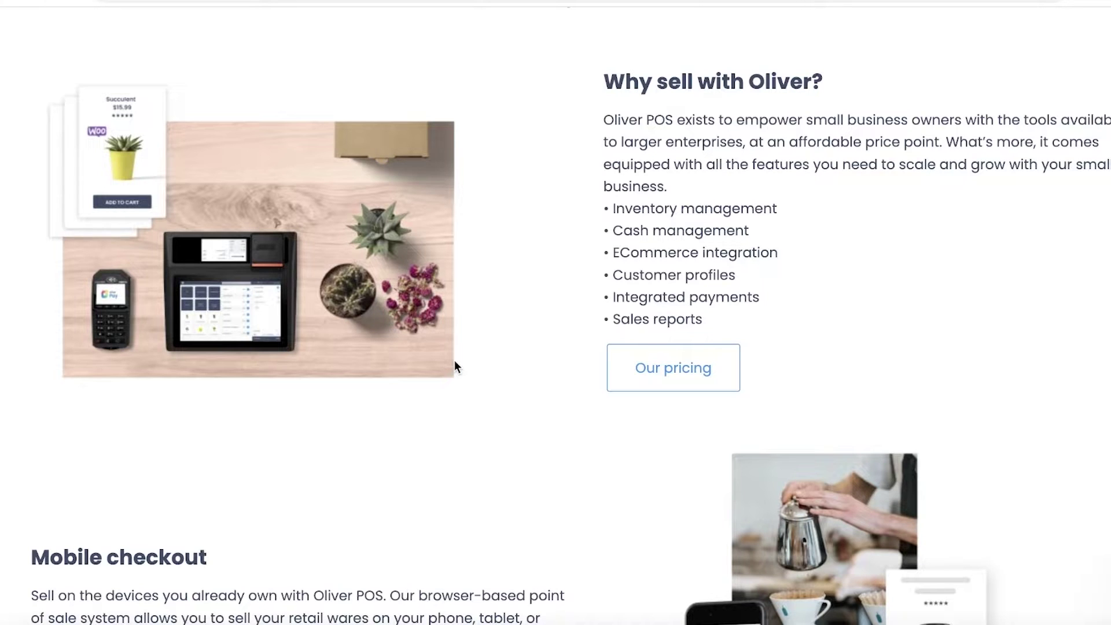
scroll(455, 367, "down", 15)
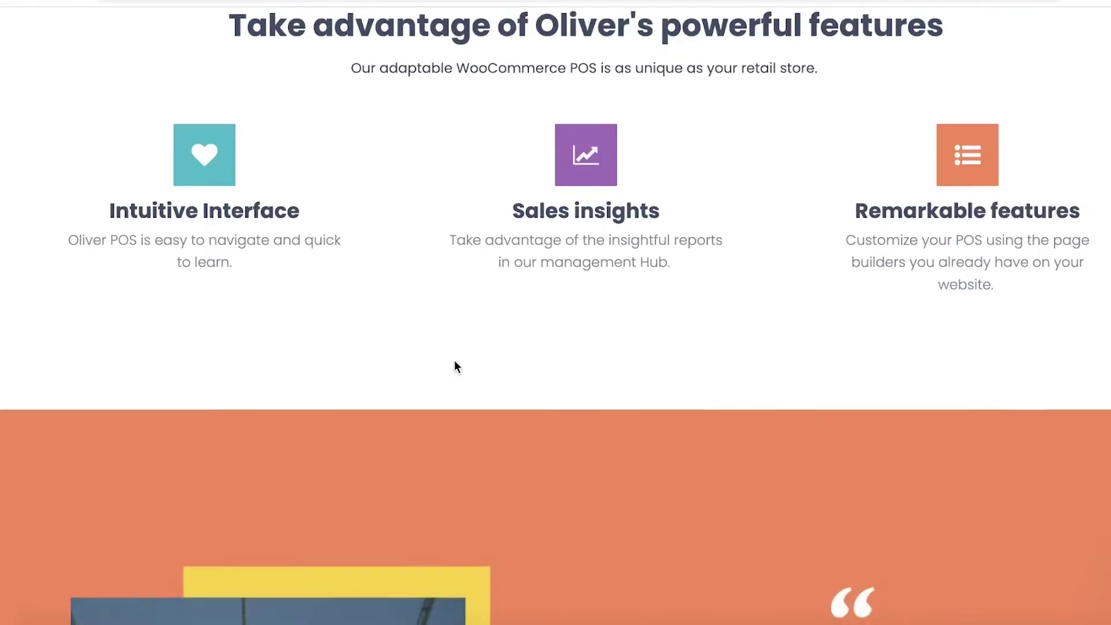
scroll(501, 255, "up", 15)
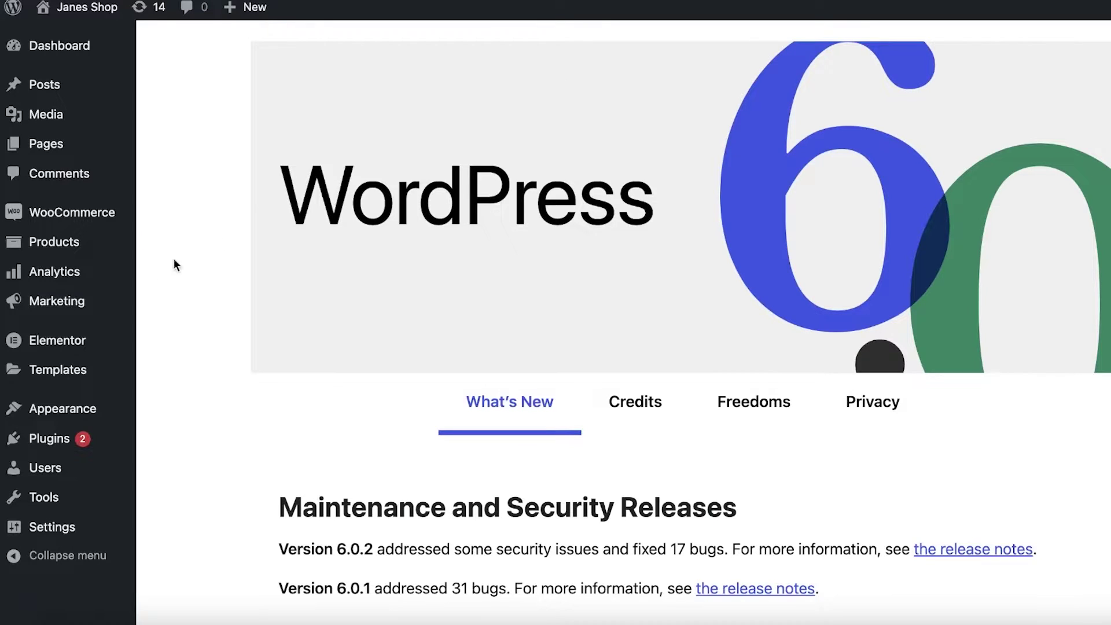
Search Add New for 'oliver pos', install Oliver POS – A WooCommerce Point of Sale, and check Installed Plugins
left_click(49, 444)
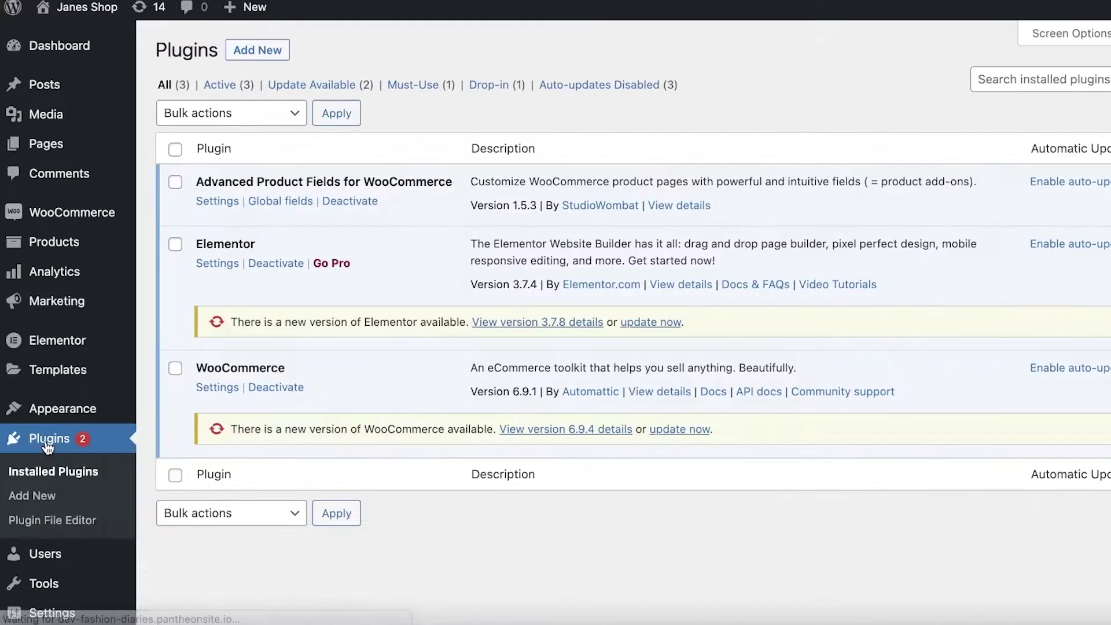
left_click(235, 56)
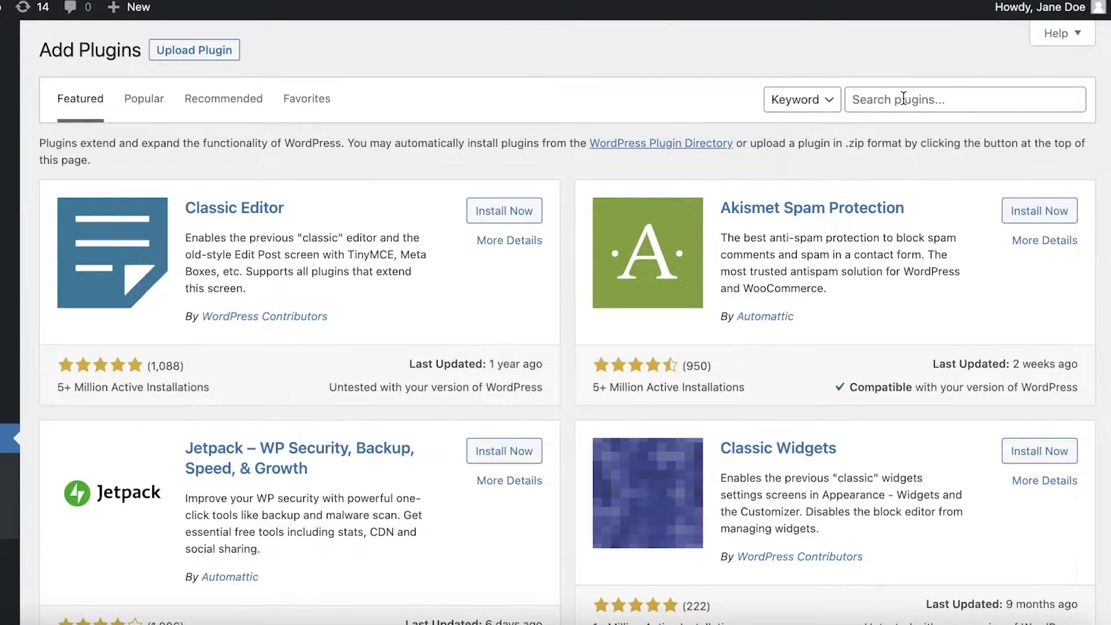
left_click(904, 100)
type("oliver pos")
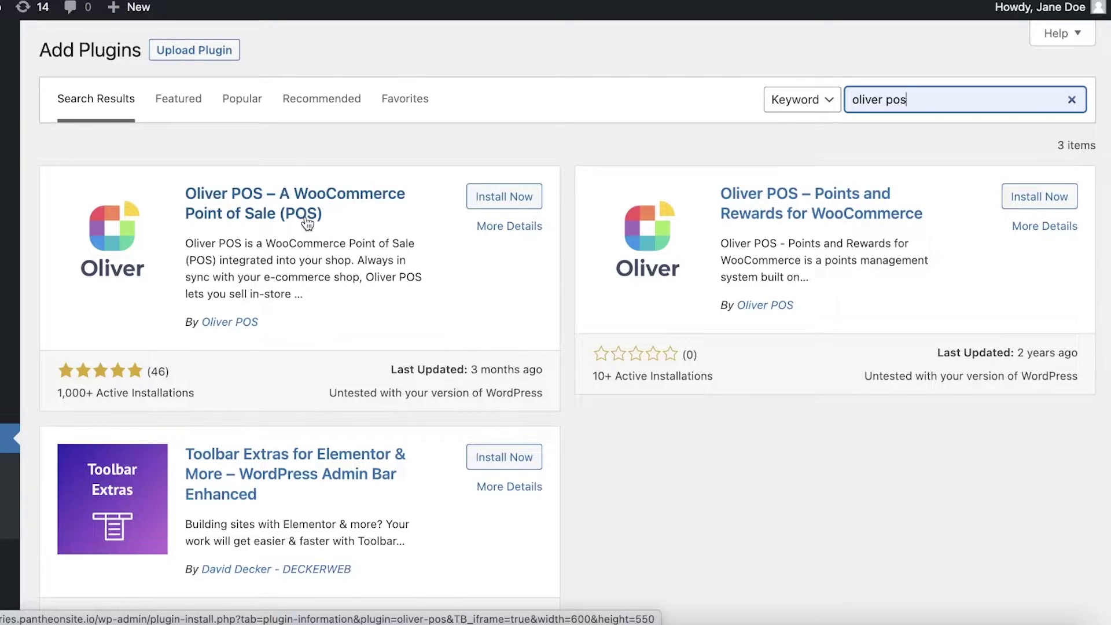
left_click(489, 203)
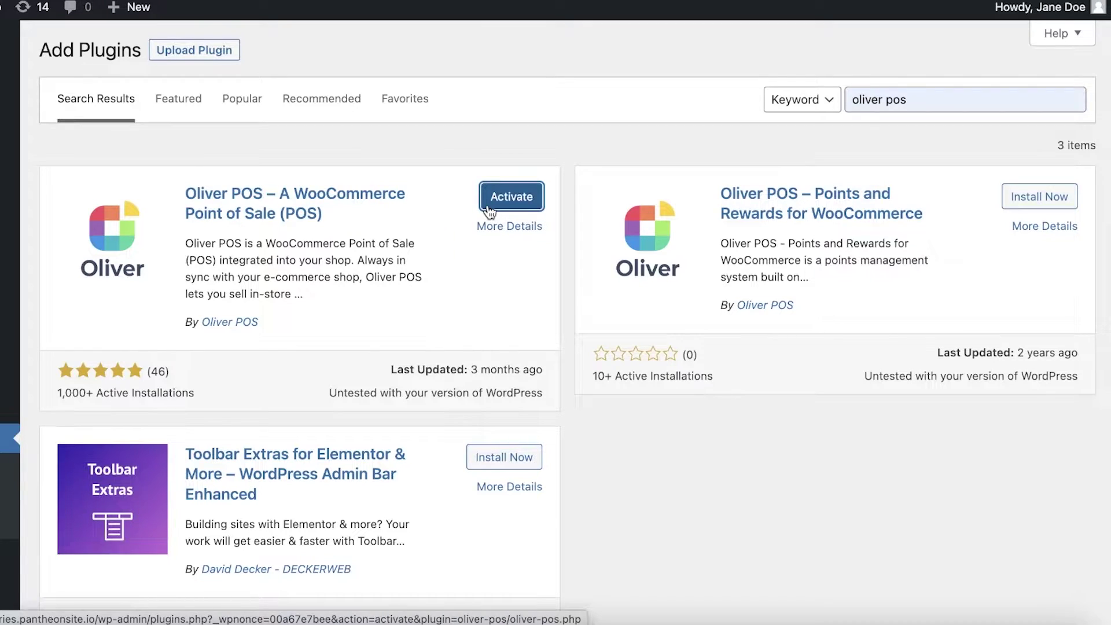
left_click(52, 474)
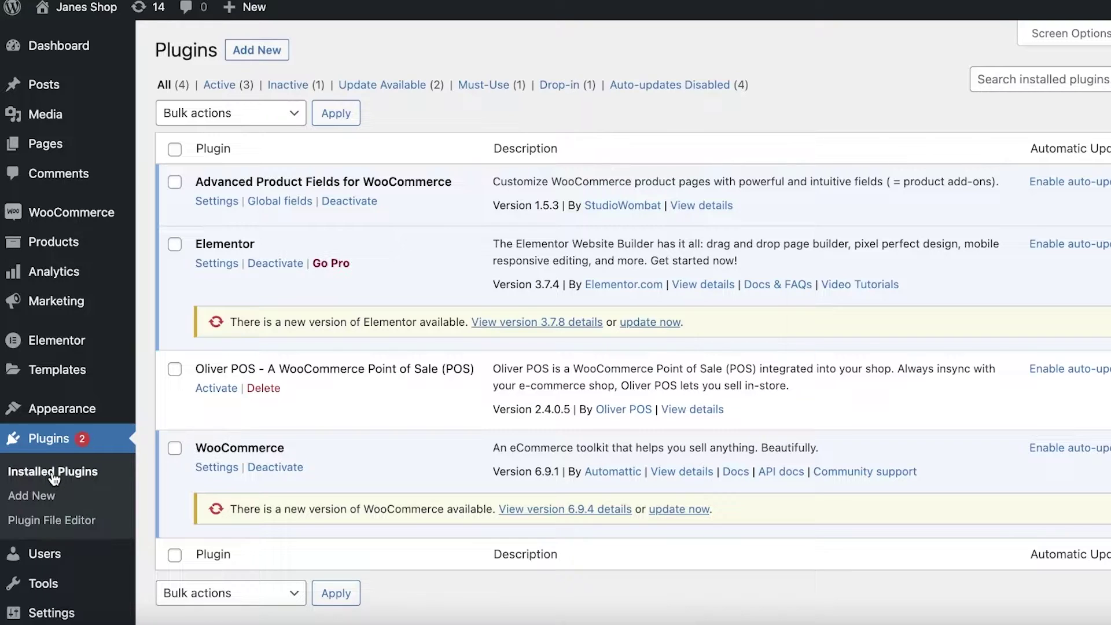
Activate the Oliver POS plugin and open the Create an Account form from Oliver POS Bridge
left_click(212, 398)
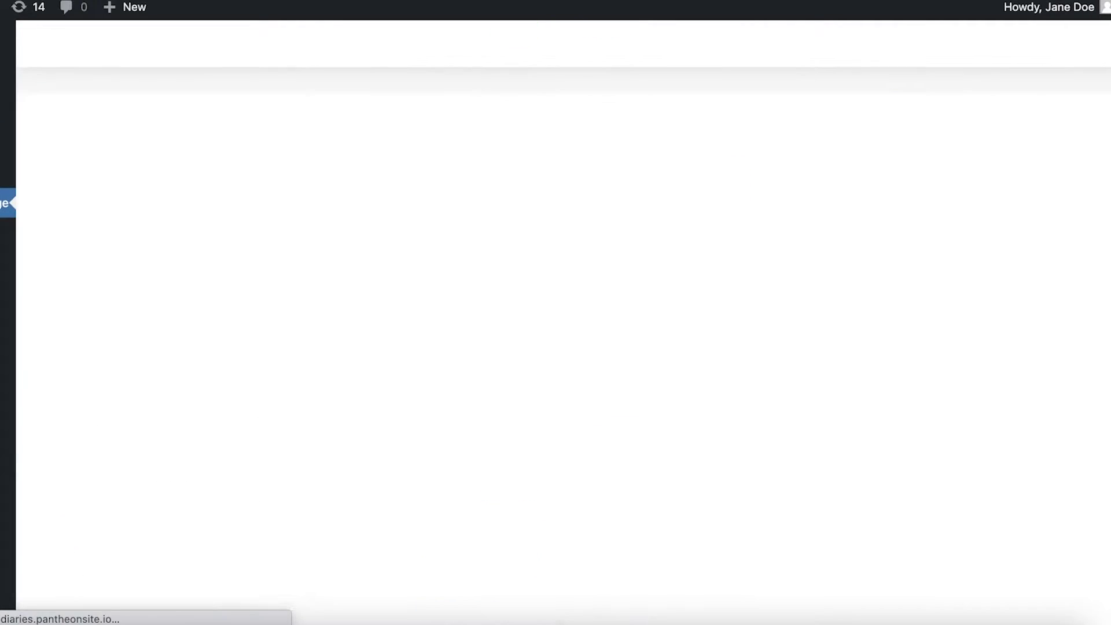
scroll(133, 244, "down", 3)
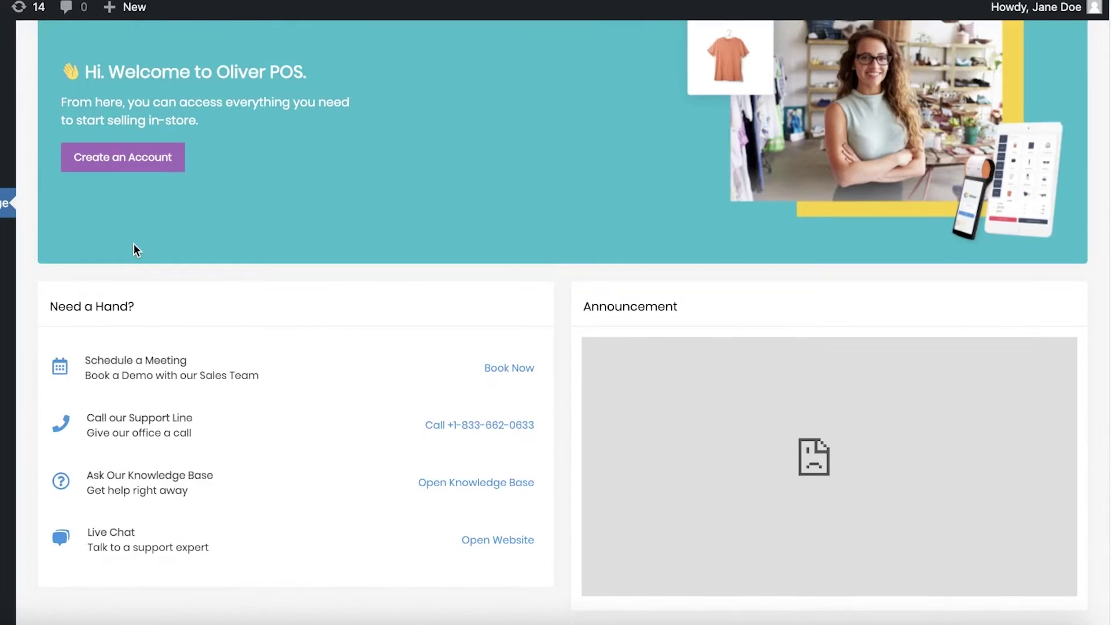
scroll(136, 246, "up", 3)
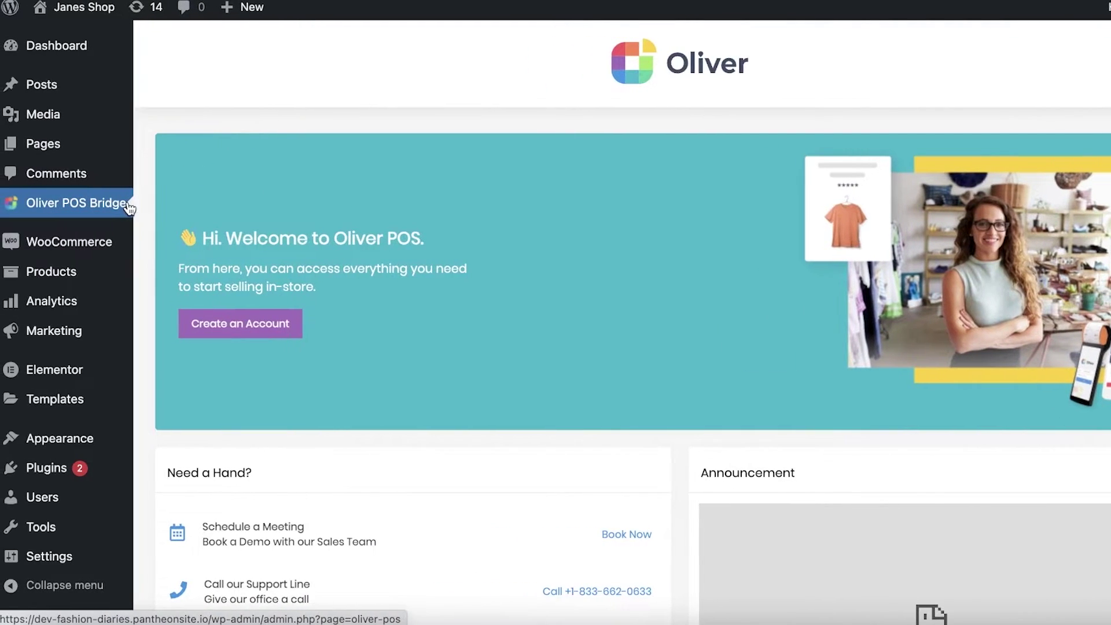
mouse_move(106, 237)
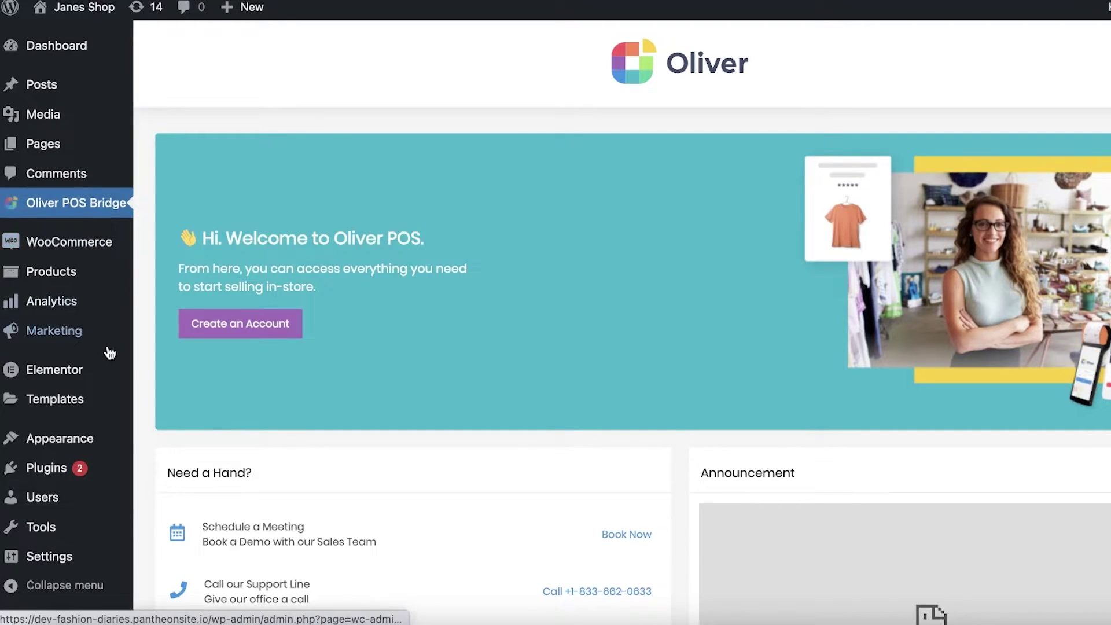
left_click(246, 323)
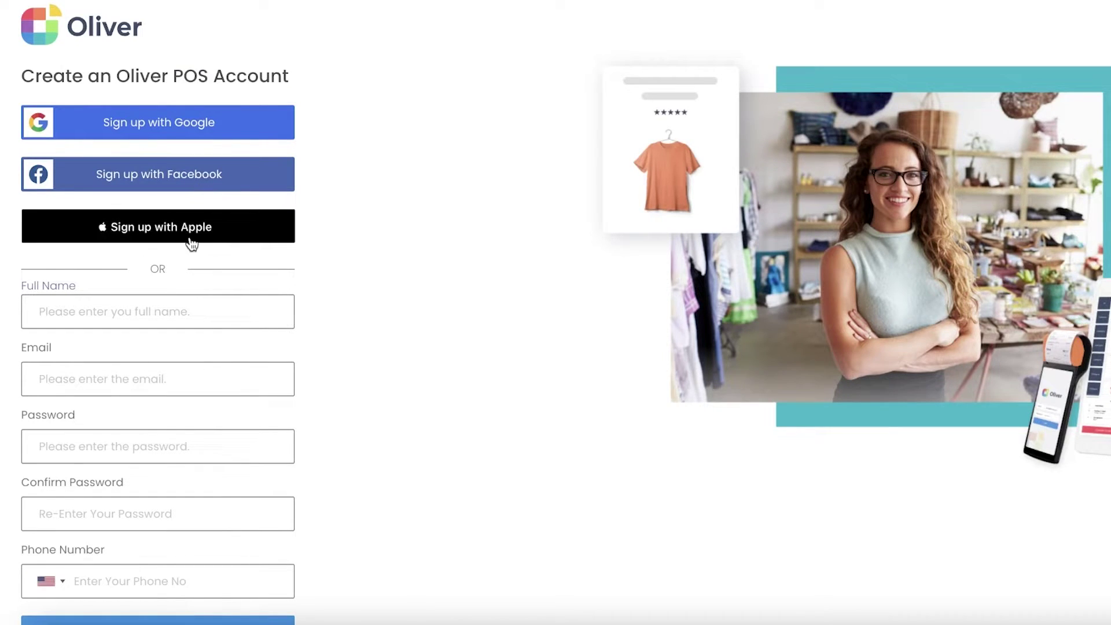
Sign up for Oliver POS with a Google account and accept the consent page
left_click(90, 121)
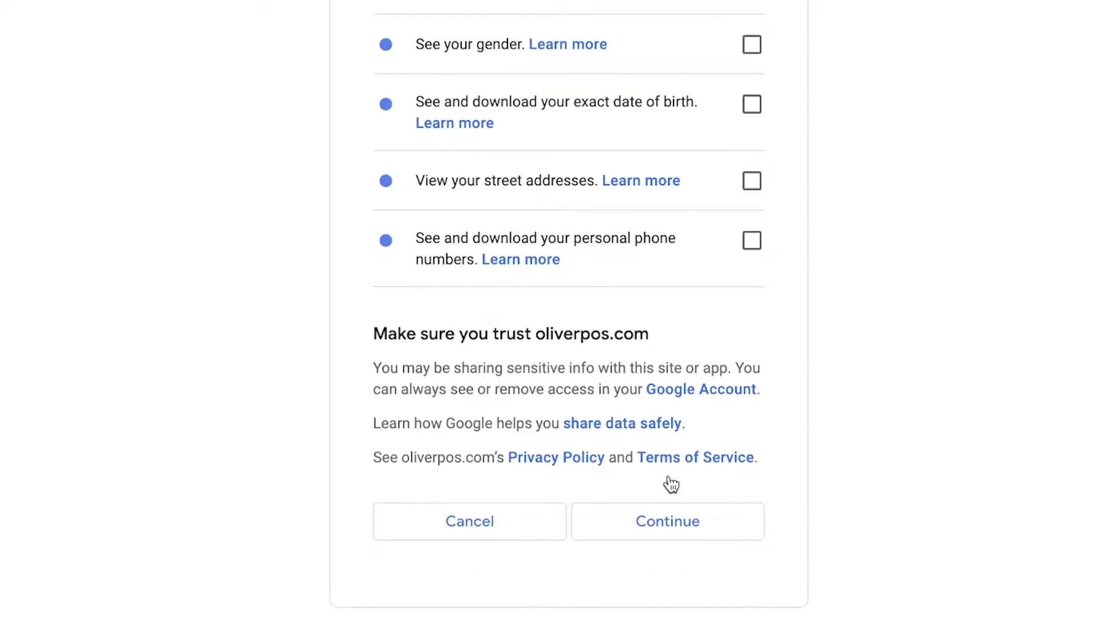
scroll(670, 481, "up", 1)
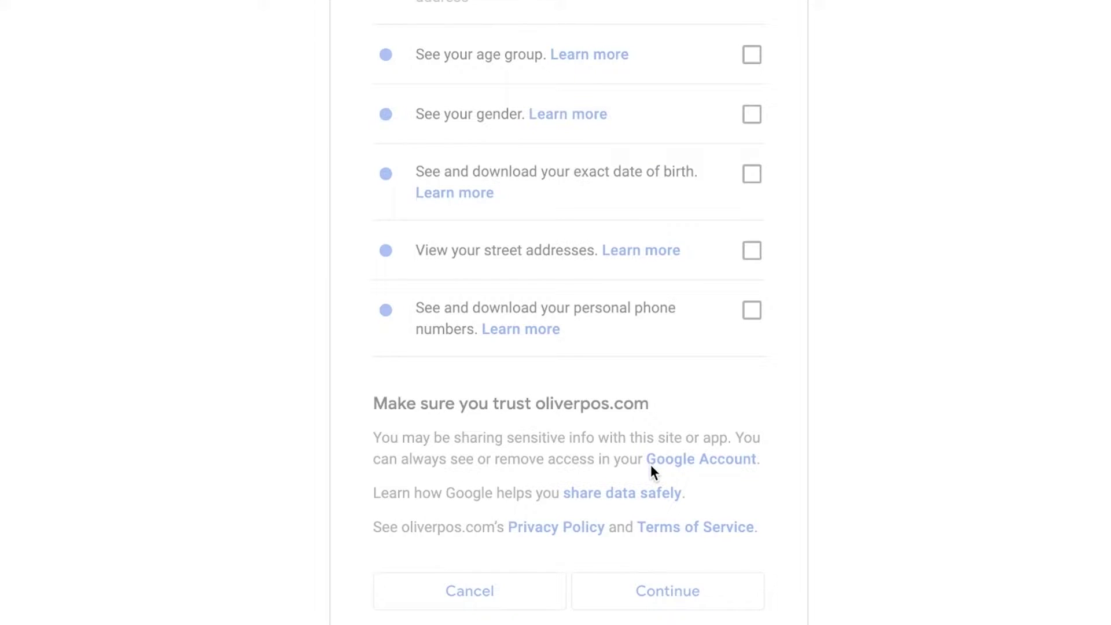
scroll(647, 470, "up", 3)
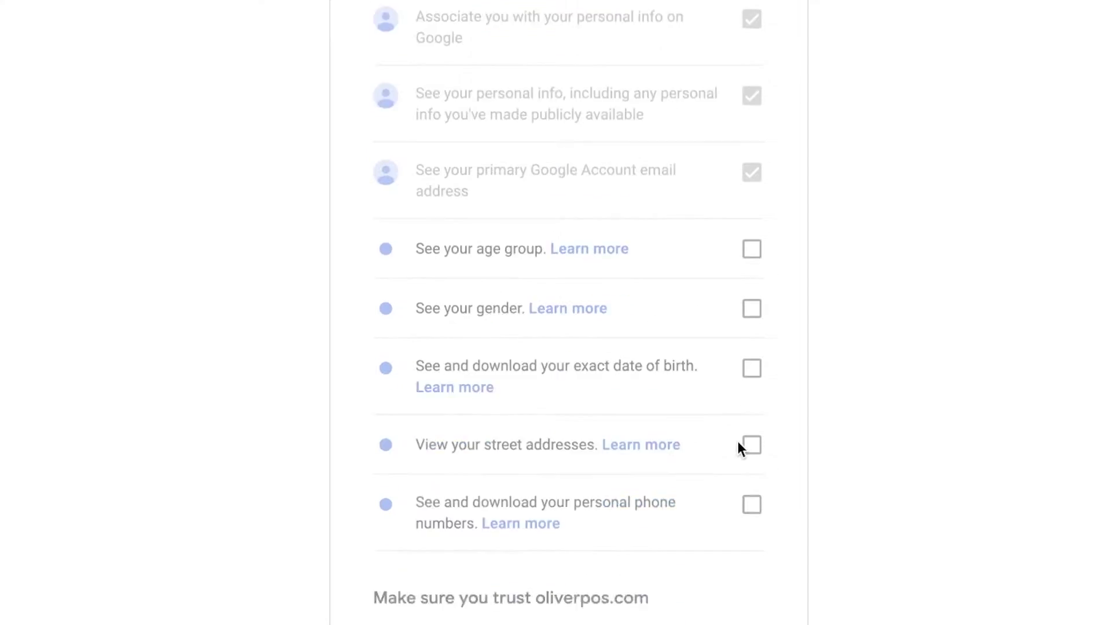
scroll(741, 446, "down", 4)
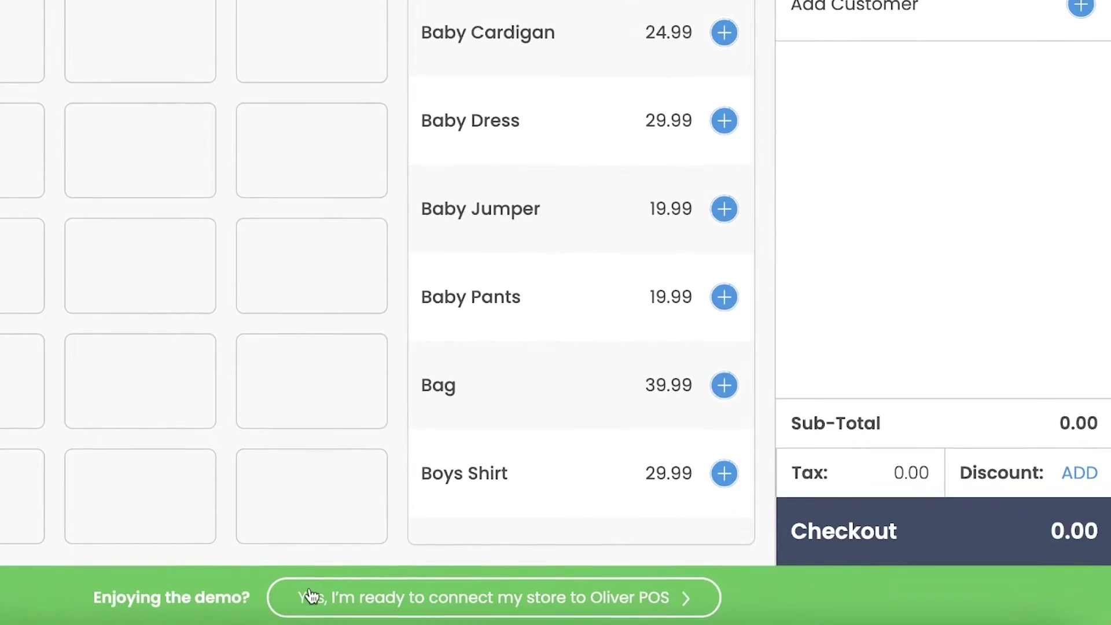
Connect the store, sync WooCommerce products, skip the phone number, and open Manage My Shop
left_click(310, 583)
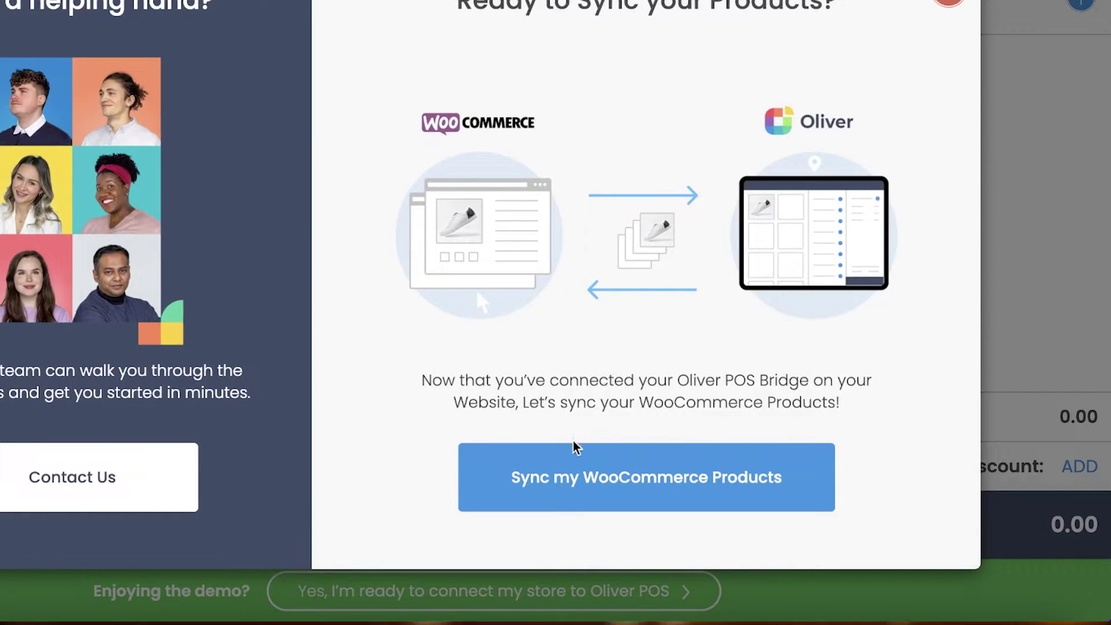
left_click(571, 460)
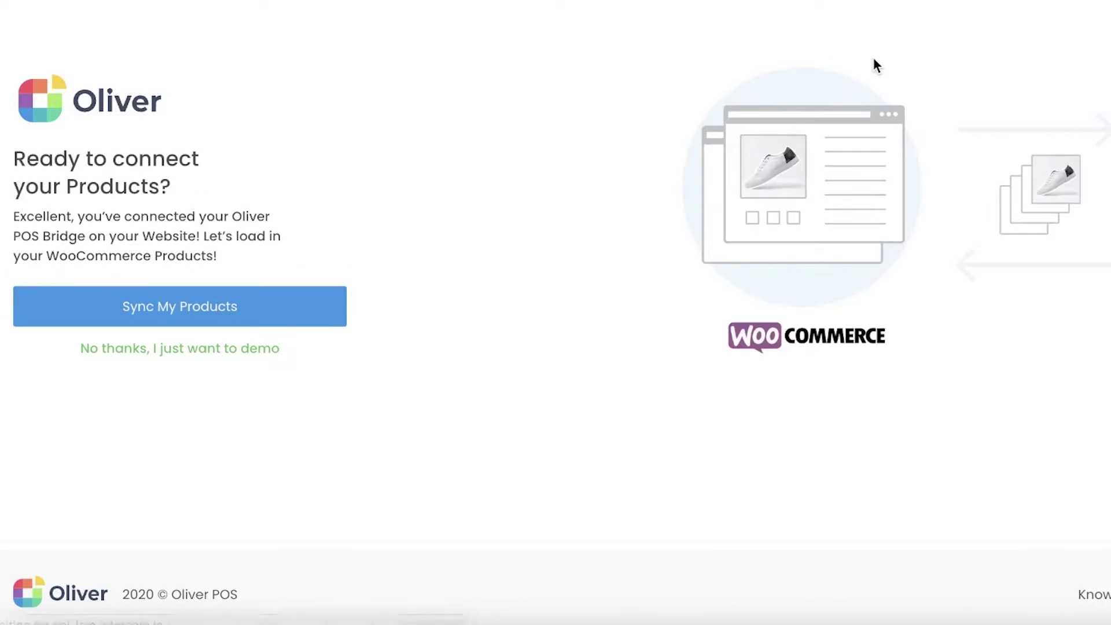
left_click(226, 316)
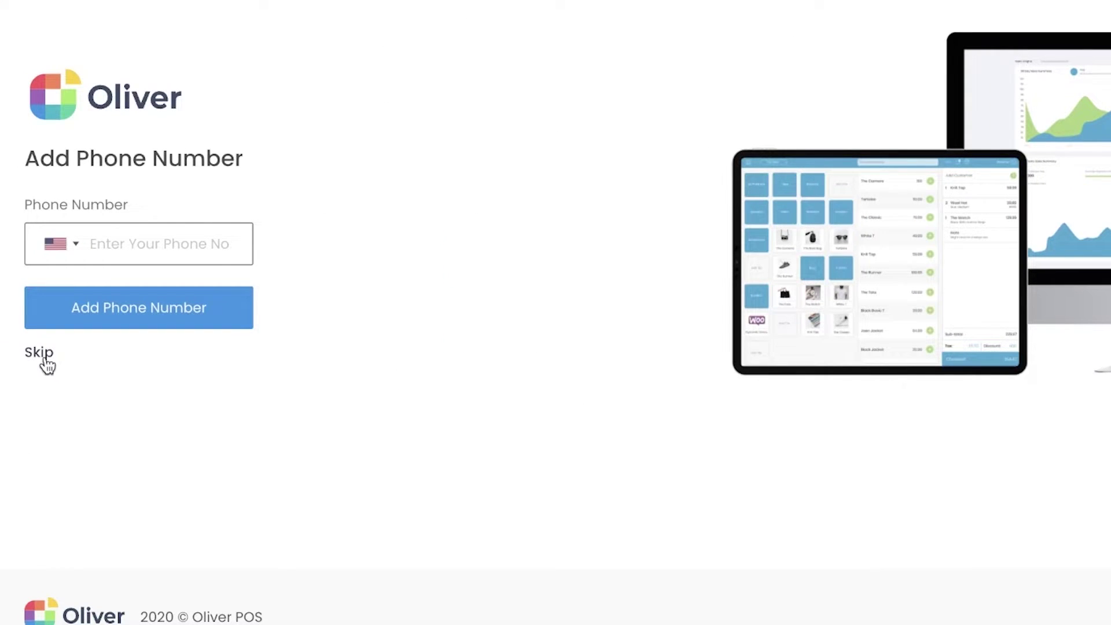
left_click(45, 360)
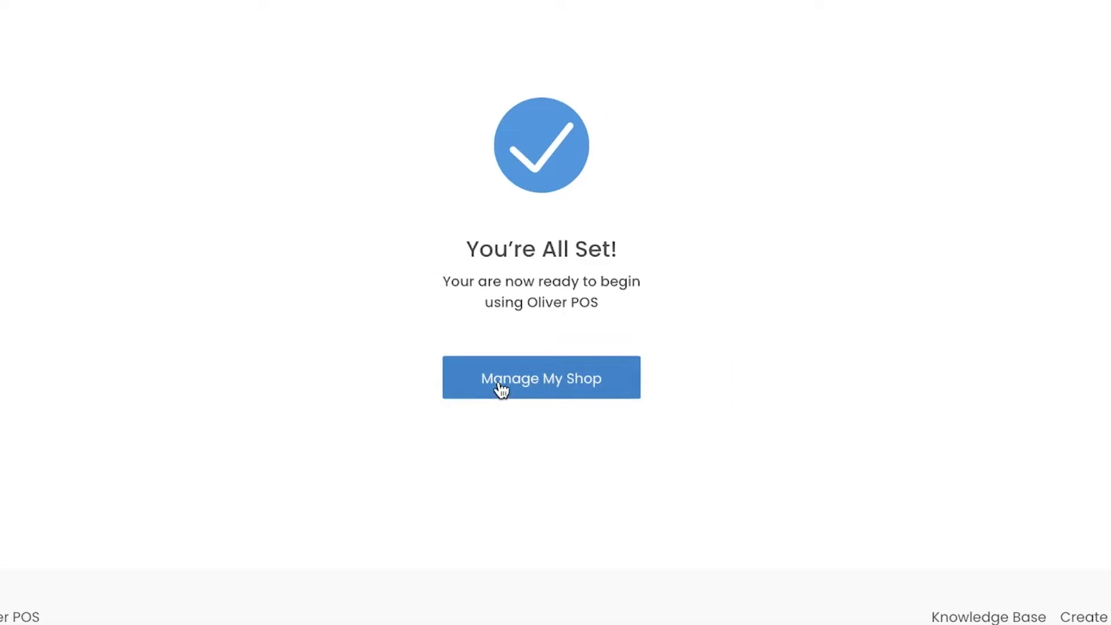
left_click(501, 390)
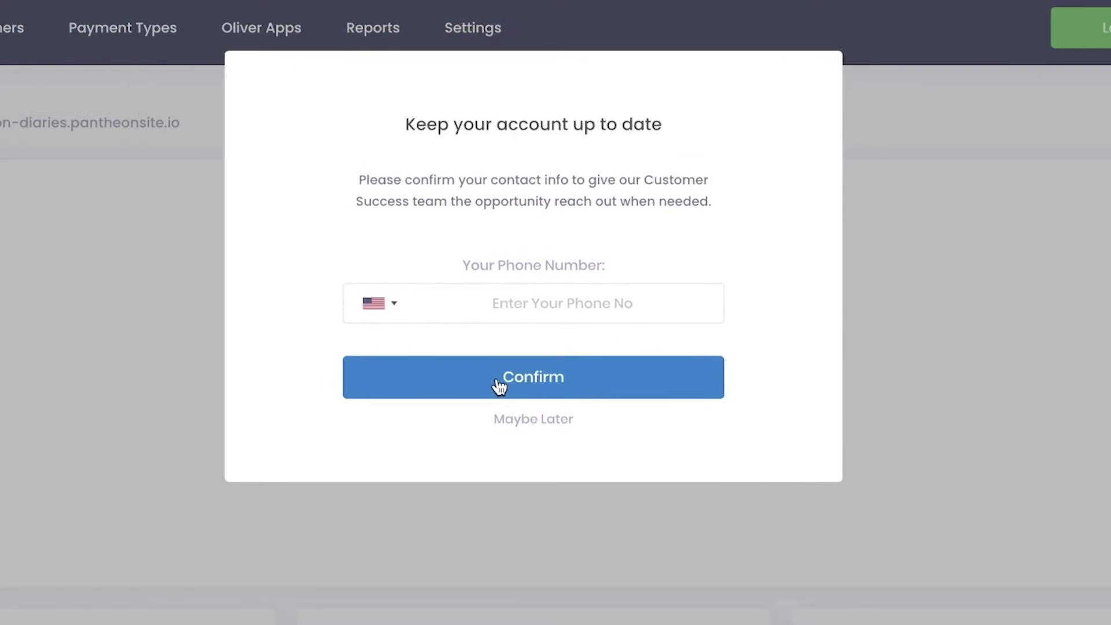
left_click(538, 422)
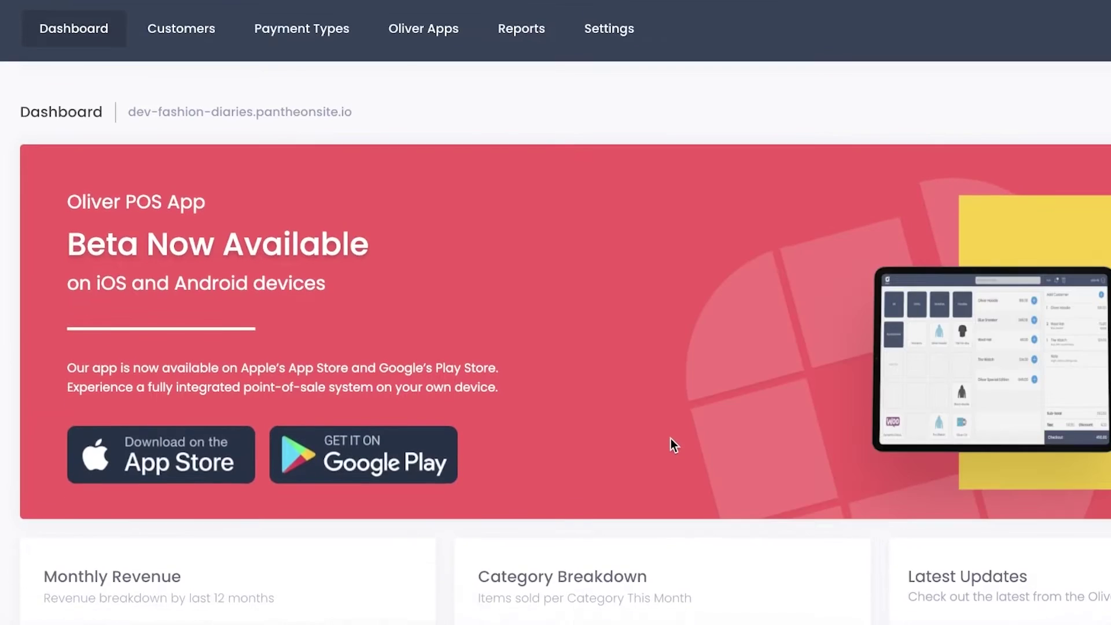
Go from the dashboard through Oliver Apps to the empty Customer List and open Settings
scroll(543, 446, "down", 4)
scroll(389, 400, "down", 3)
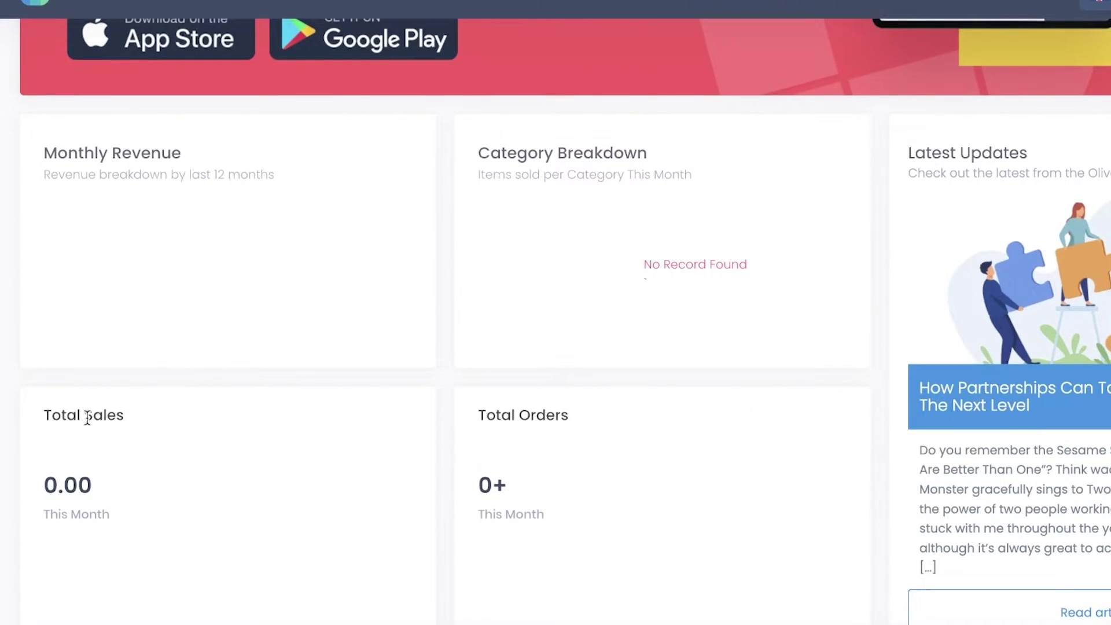
scroll(93, 413, "down", 10)
scroll(97, 411, "up", 20)
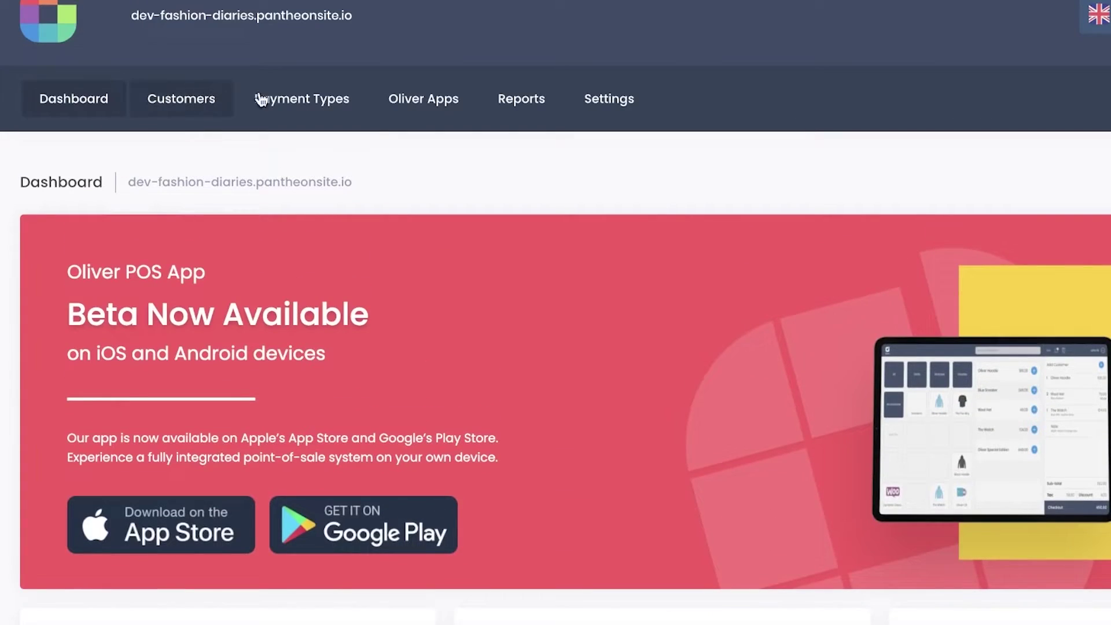
left_click(415, 92)
scroll(642, 168, "down", 8)
scroll(617, 174, "up", 10)
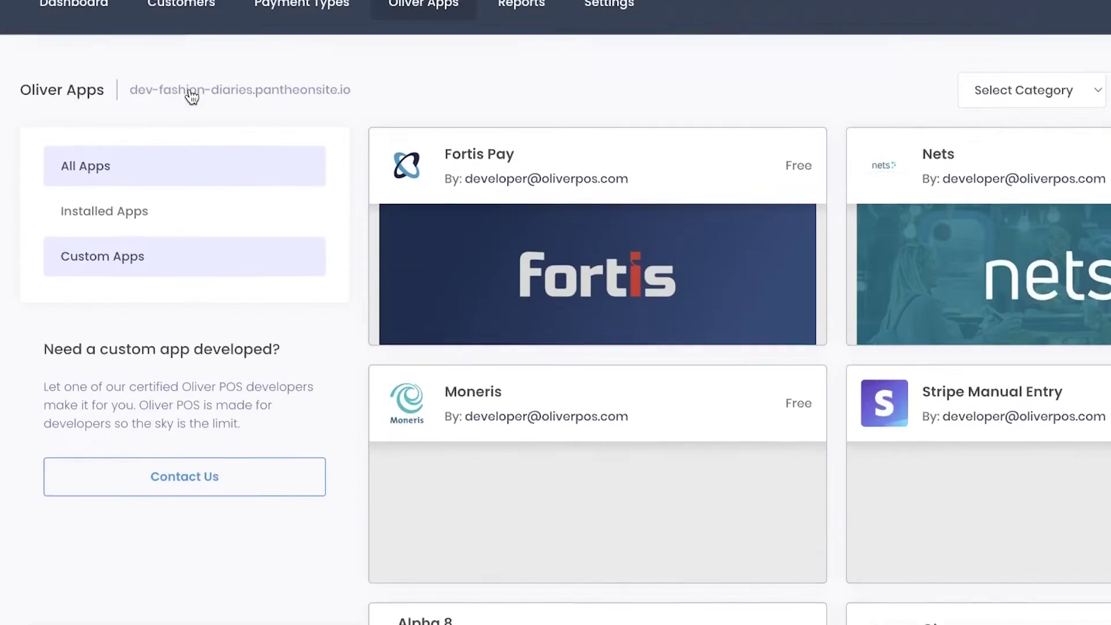
left_click(164, 106)
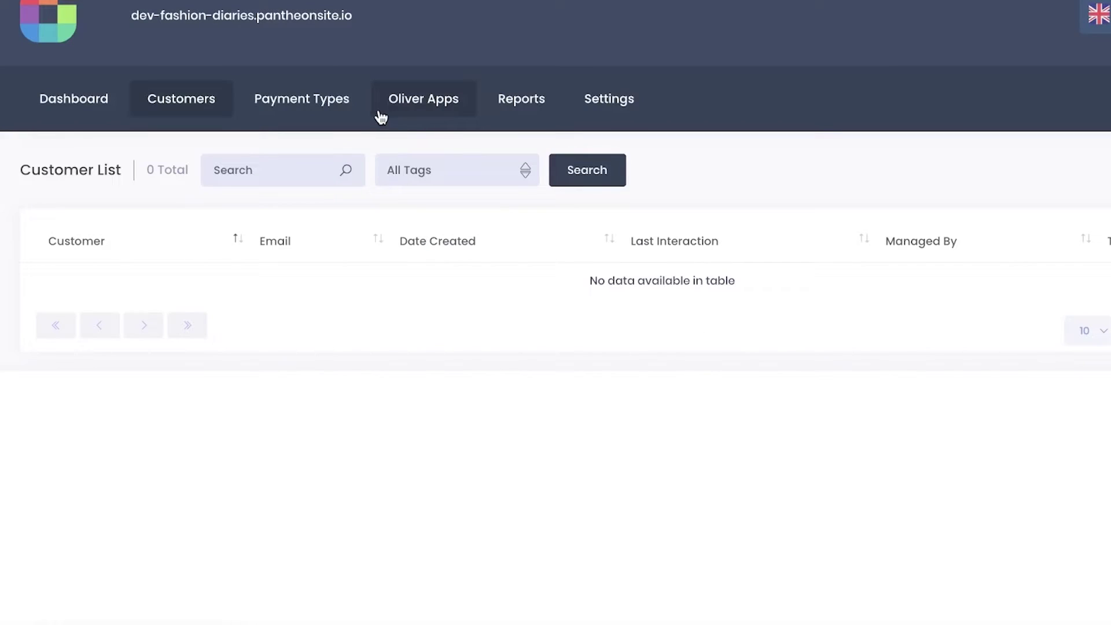
left_click(612, 110)
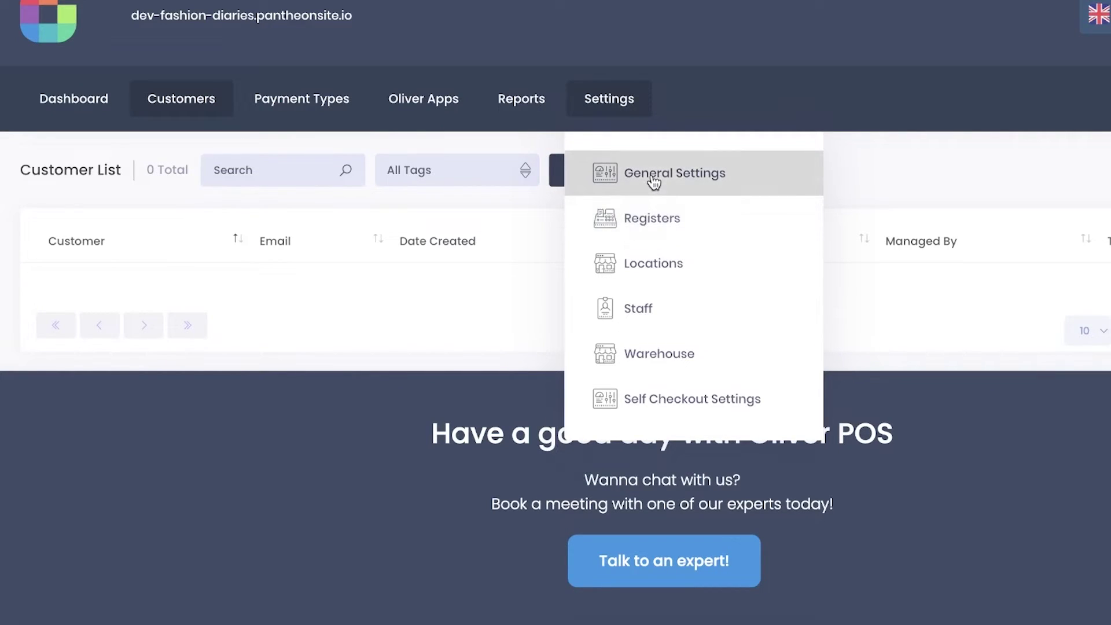
Open Settings > Registers, launch Register One and enter a four-digit PIN
left_click(640, 210)
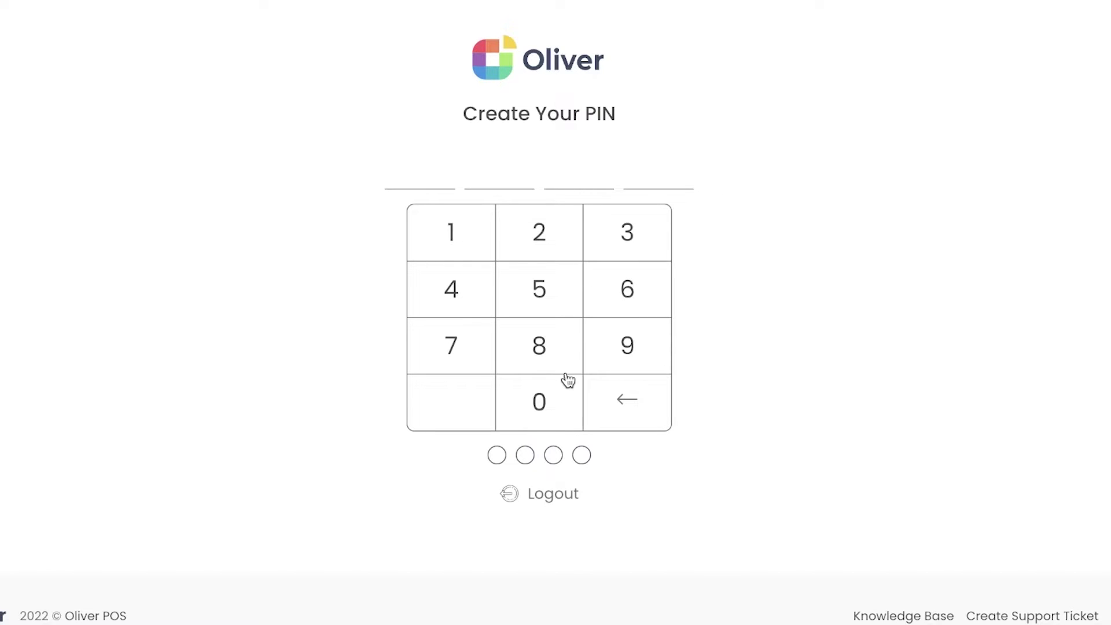
triple_click(482, 238)
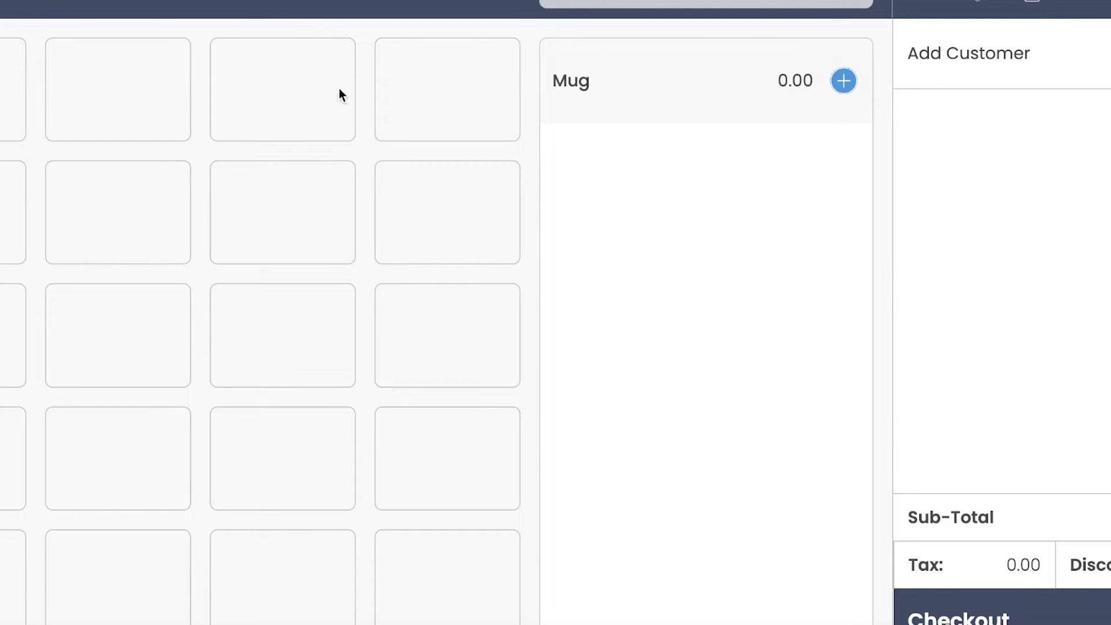
Assign Mug from All Items to the first empty tile and save the grid
left_click(75, 106)
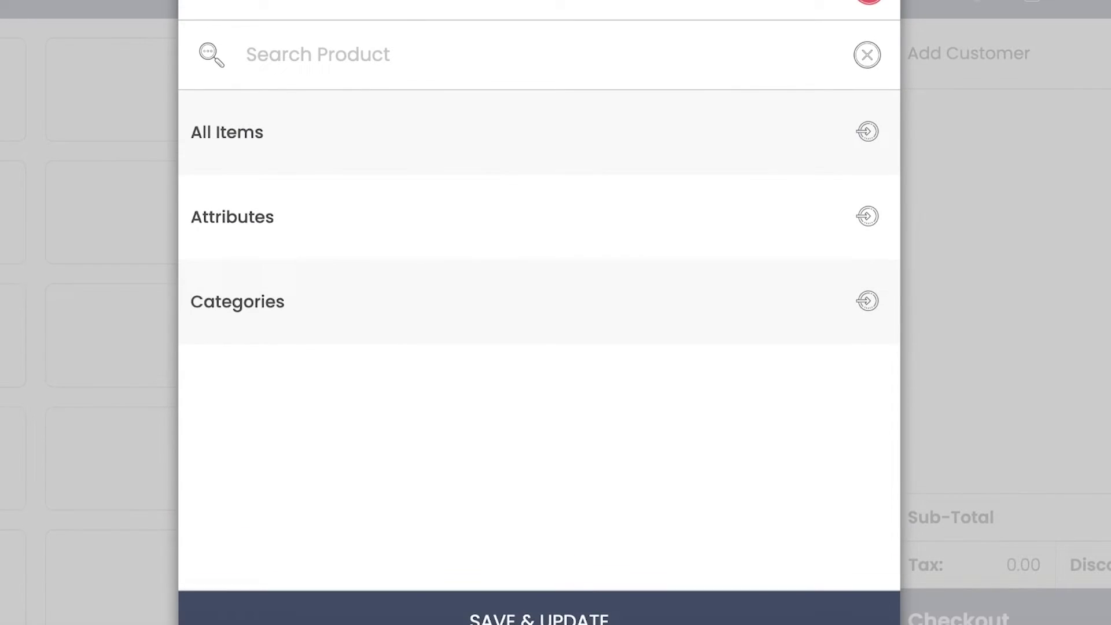
left_click(286, 132)
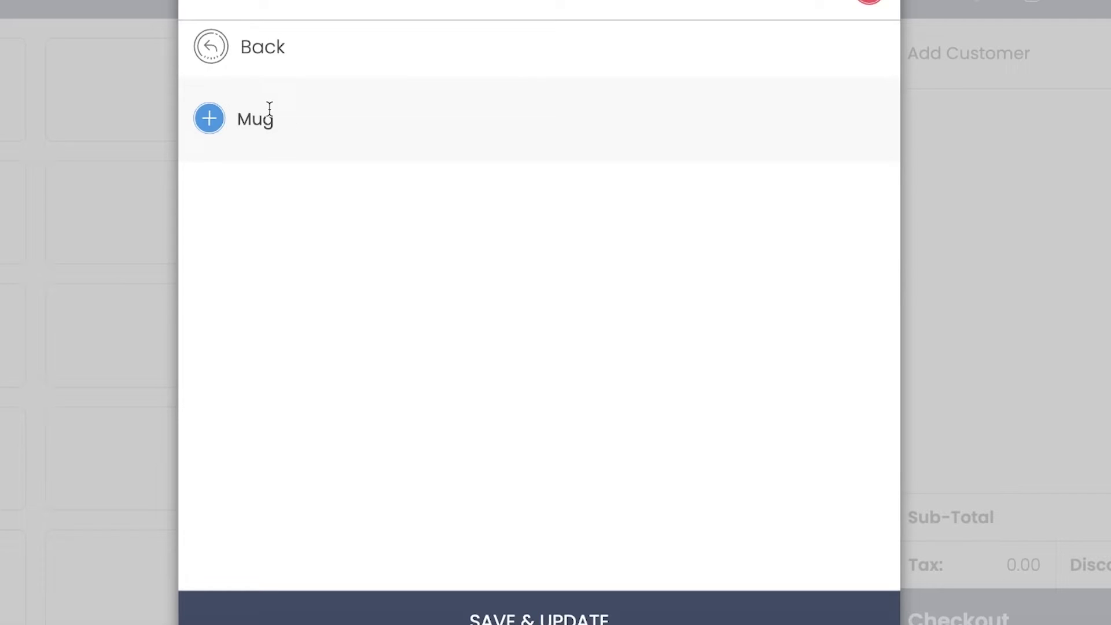
left_click(215, 123)
left_click(616, 605)
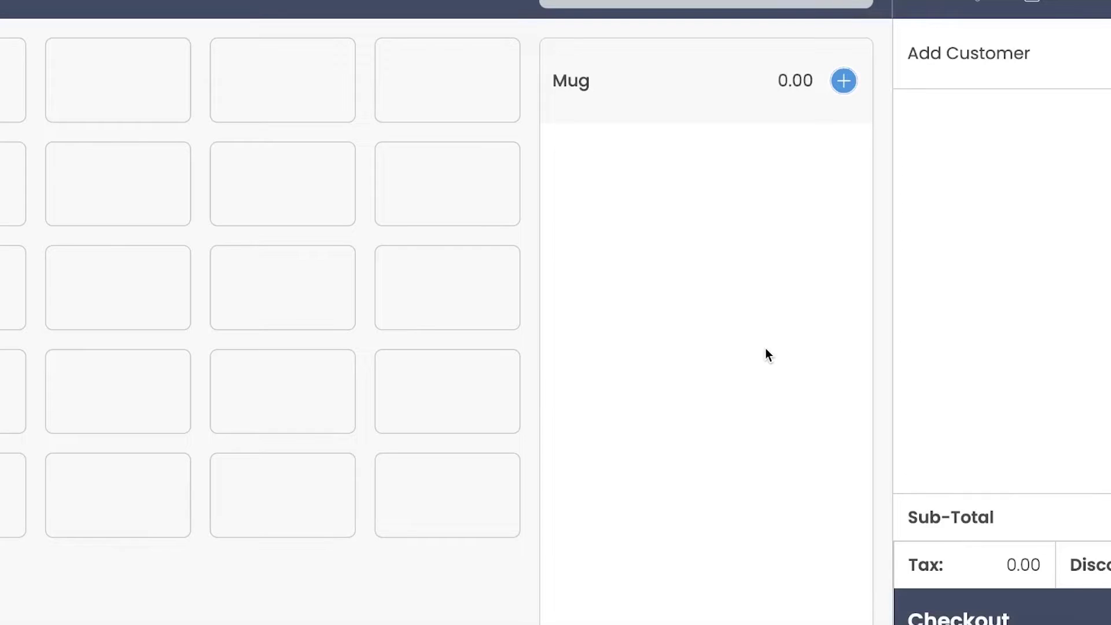
Open the cart's notes and fees panel, then close it
right_click(766, 349)
left_click(718, 310)
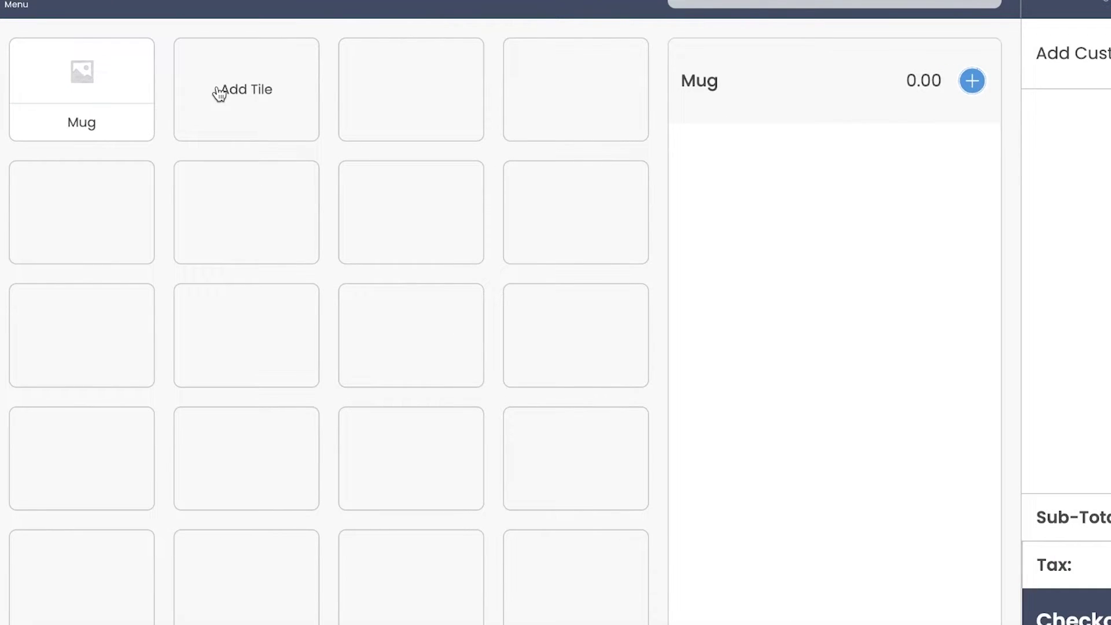
left_click(1063, 5)
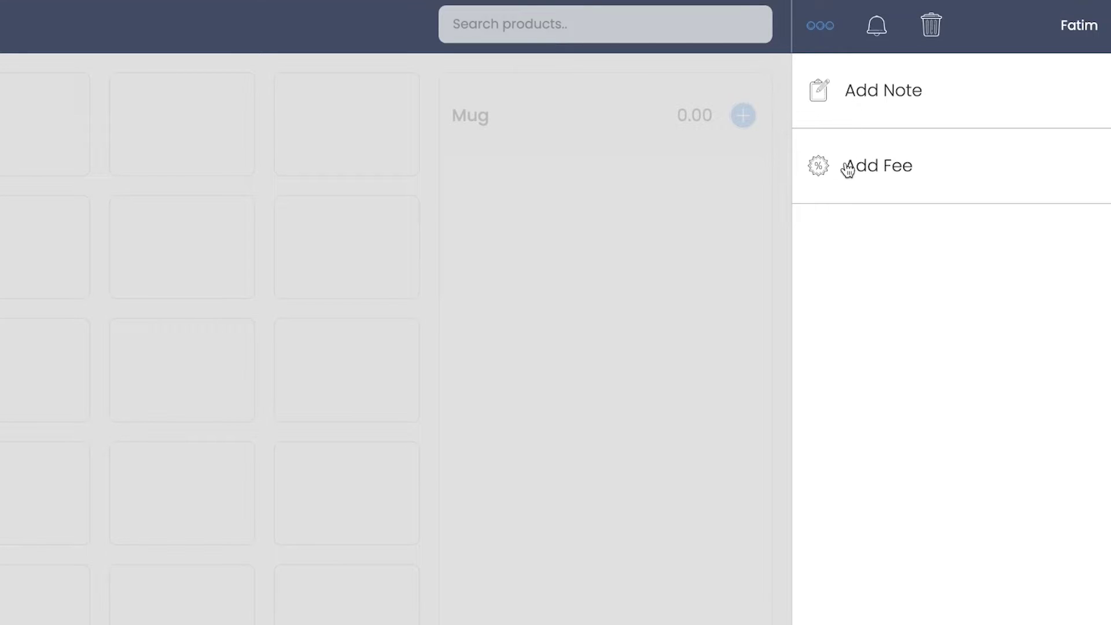
left_click(658, 240)
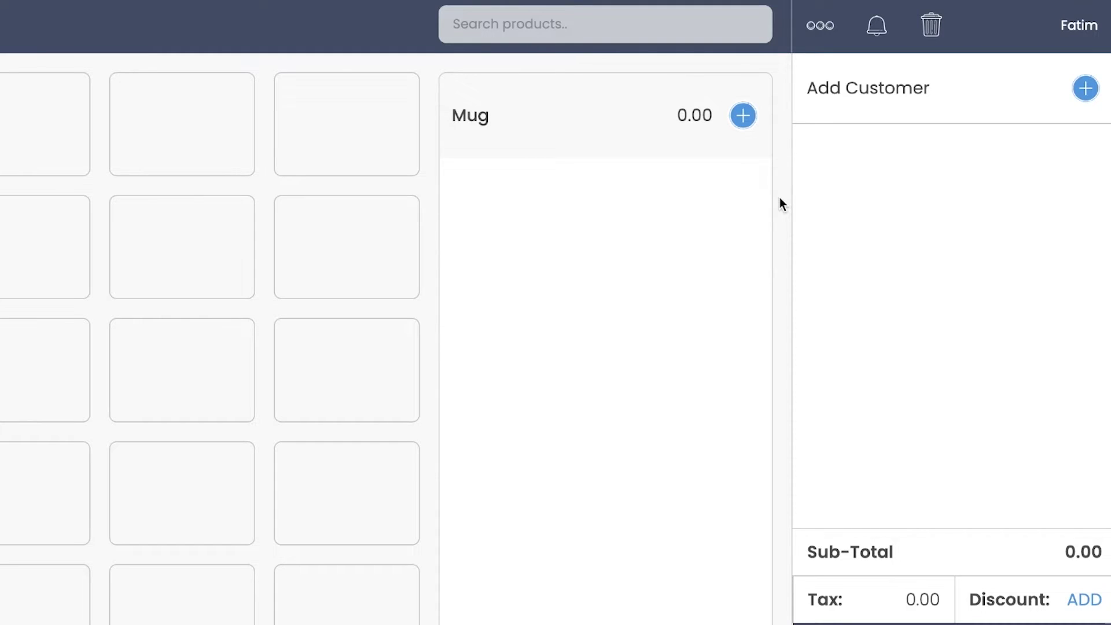
Proceed to checkout with the Mug in the cart, dismissing the issue survey
left_click(987, 599)
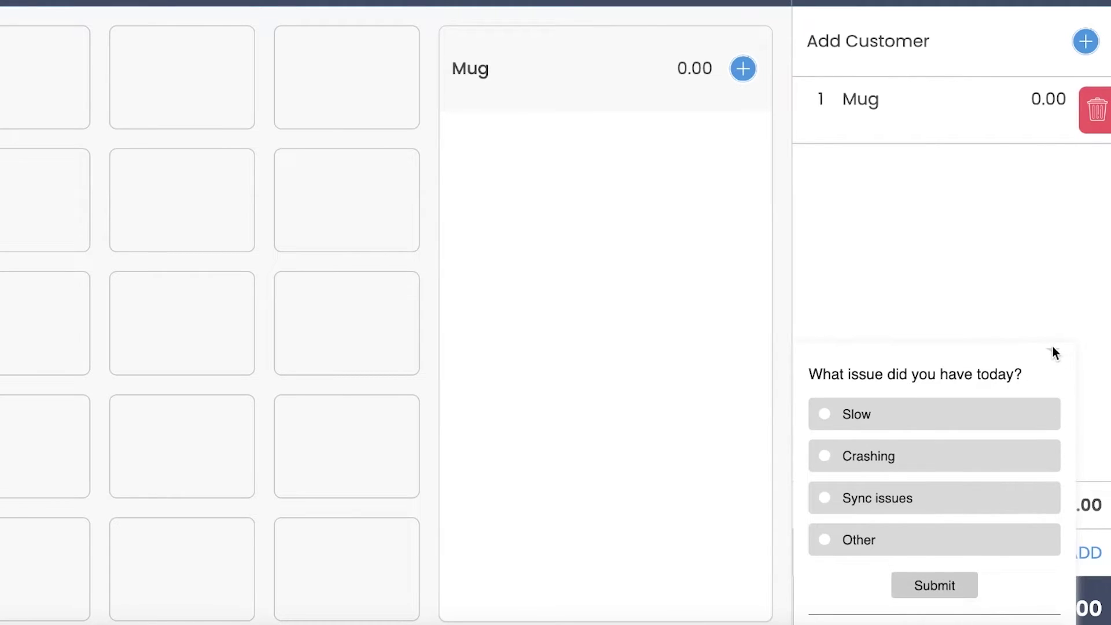
left_click(1052, 349)
left_click(964, 601)
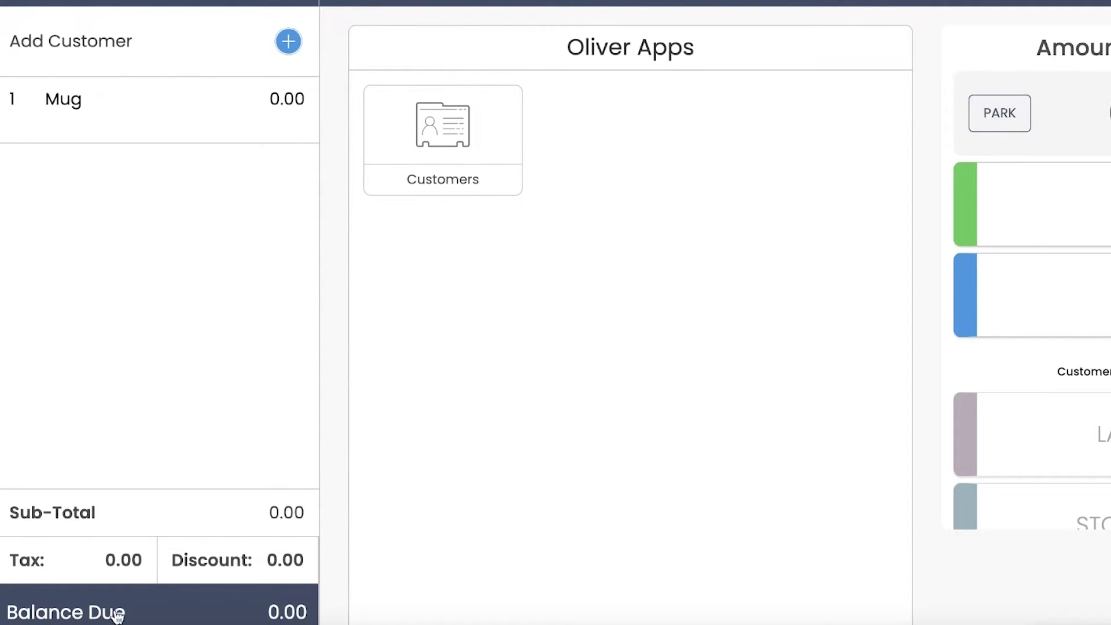
Open the Customers app tile and scroll through its customer form
left_click(439, 152)
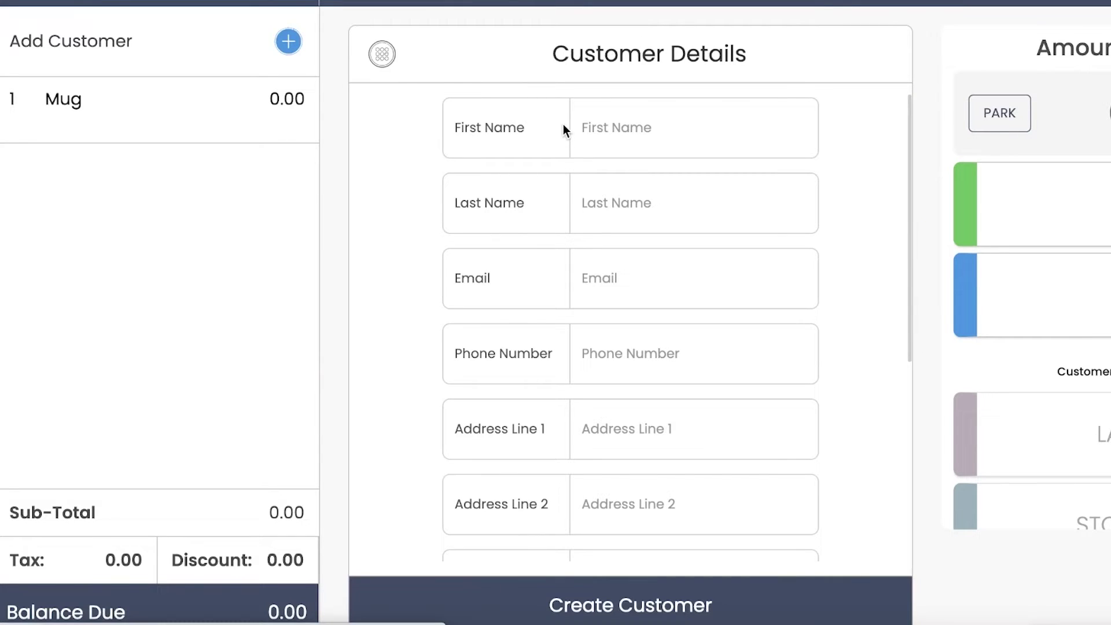
scroll(690, 248, "down", 5)
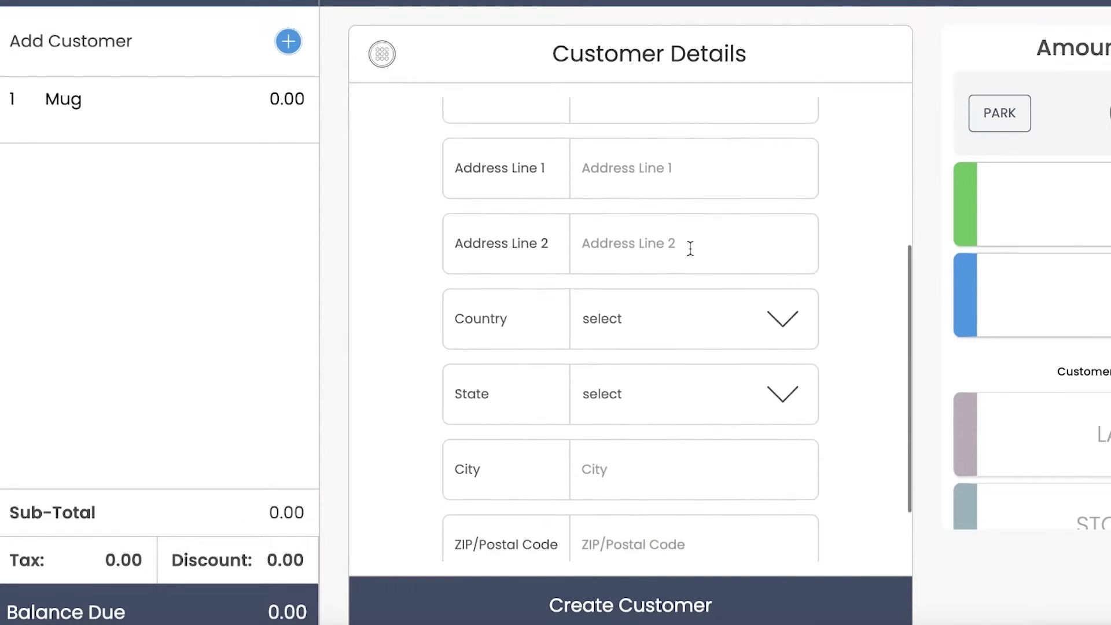
scroll(691, 249, "down", 2)
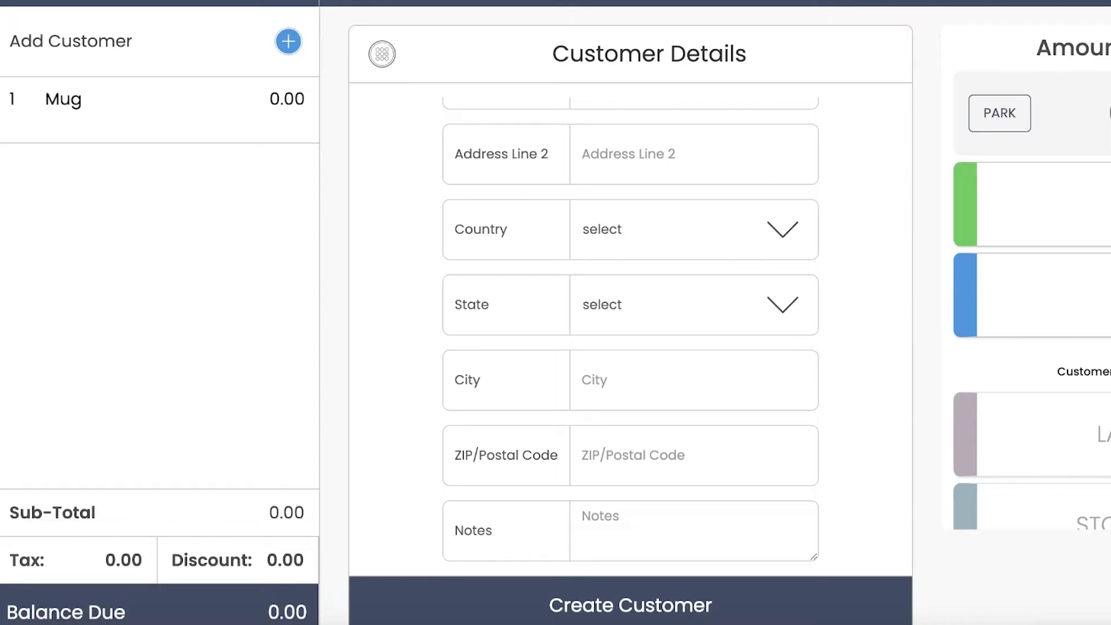
Try a CASH payment, close its amount keypad, and bring up the register's navigation menu
left_click(1094, 211)
left_click(1072, 92)
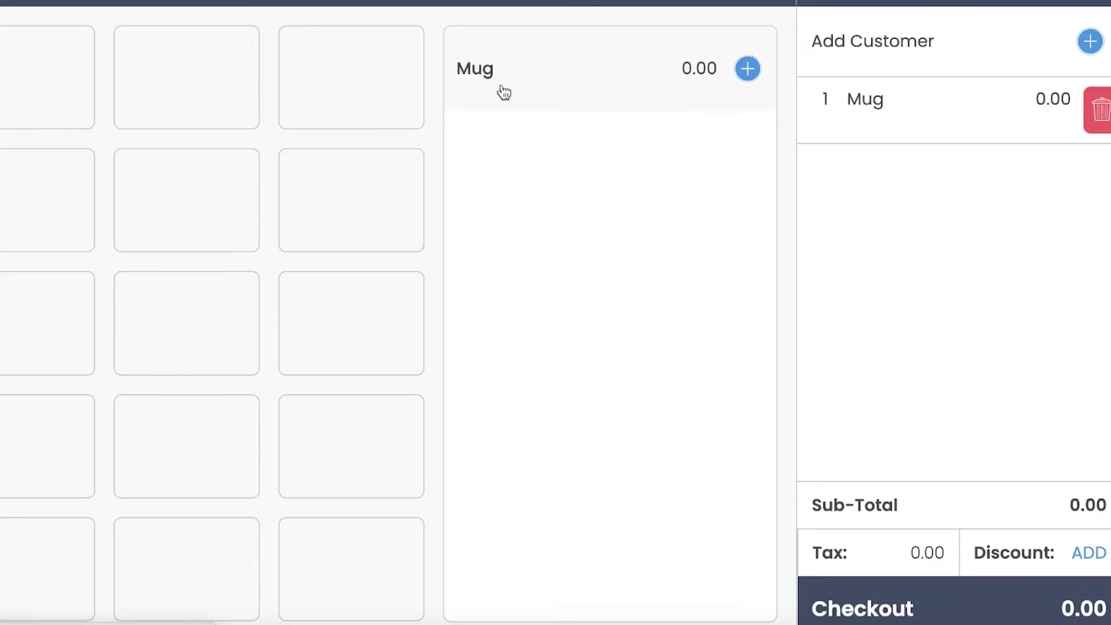
left_click(104, 28)
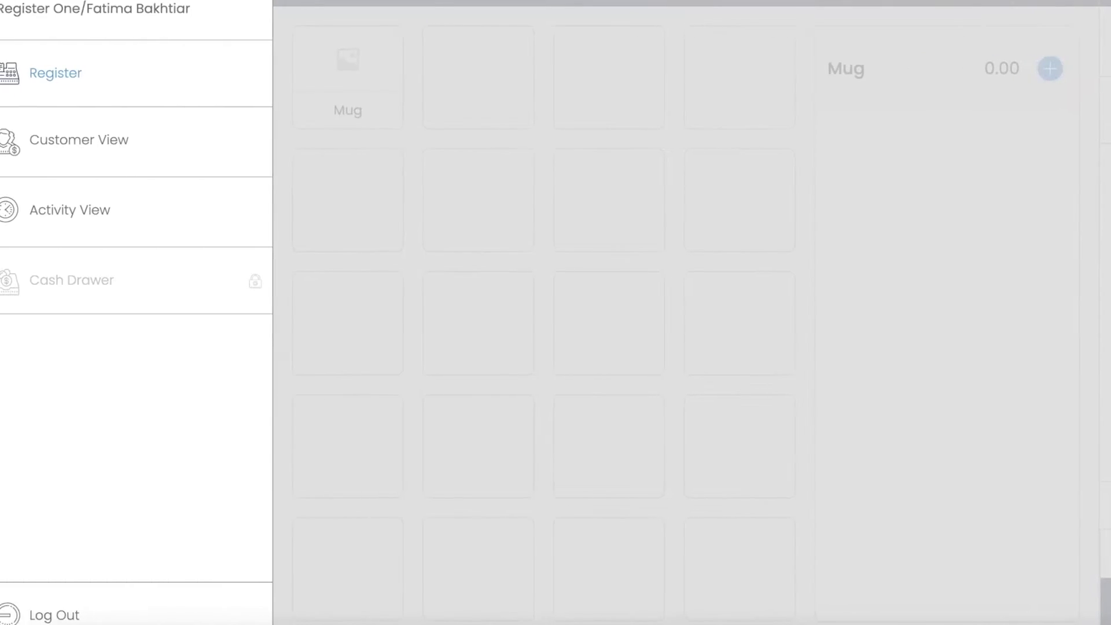
In Customer View, create a new customer record with name, e-mail, phone and address
left_click(74, 159)
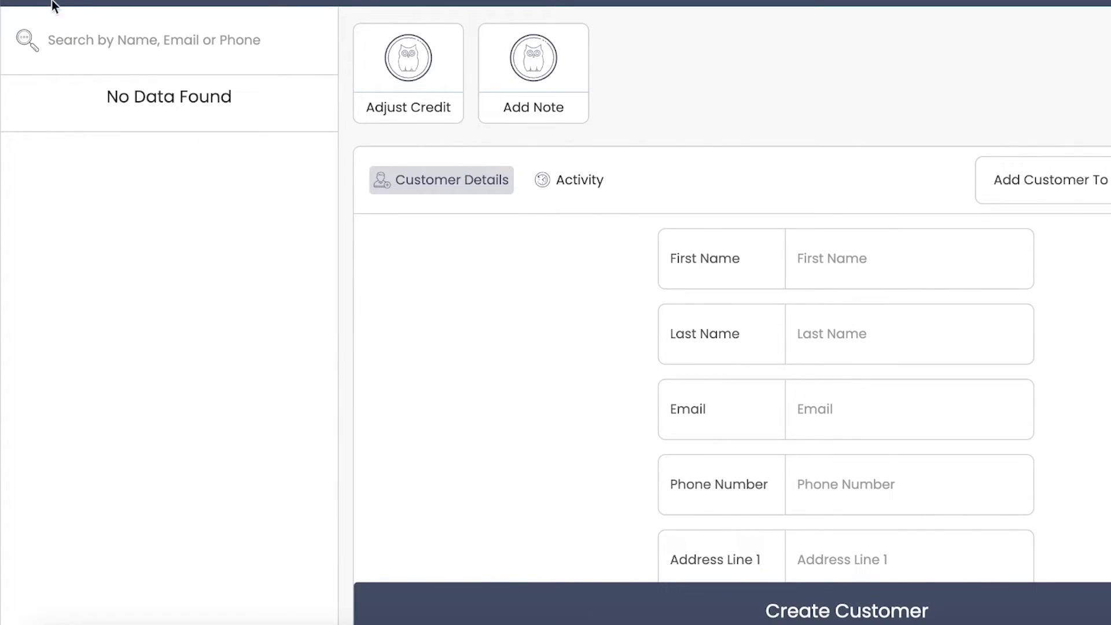
scroll(570, 336, "down", 5)
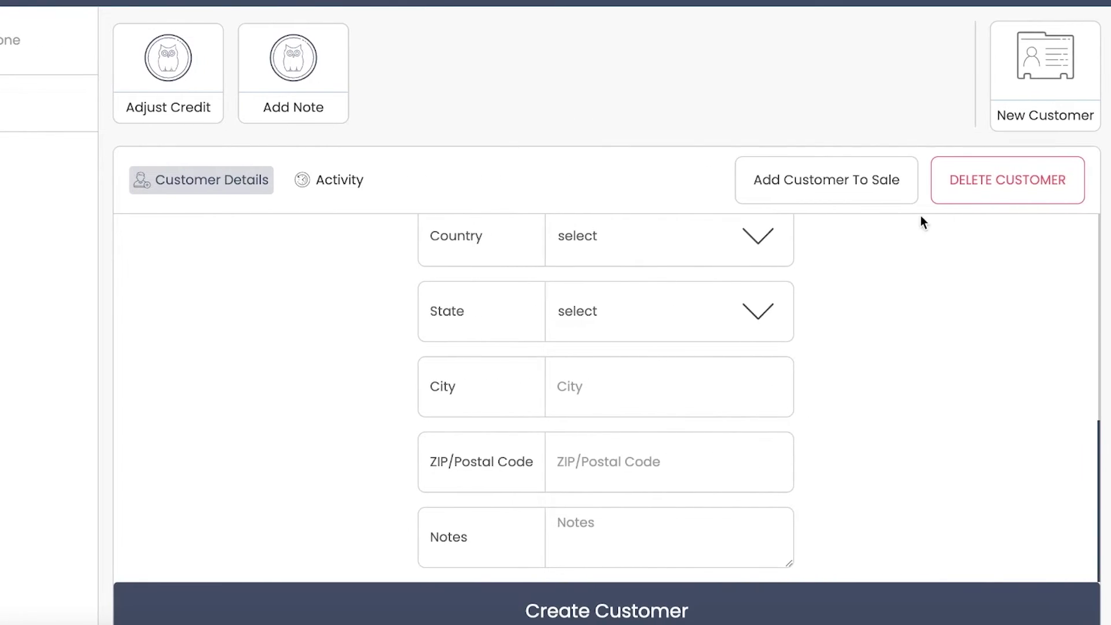
scroll(924, 211, "up", 5)
left_click(1047, 88)
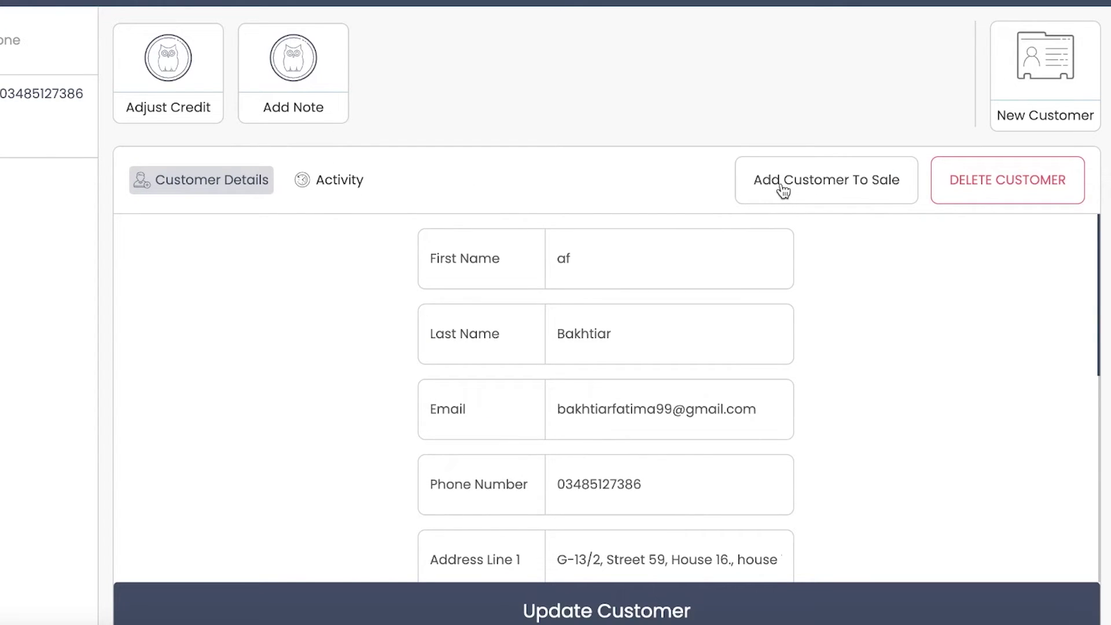
Check the customer's activity and credit adjustment, then add the customer to the sale
left_click(316, 187)
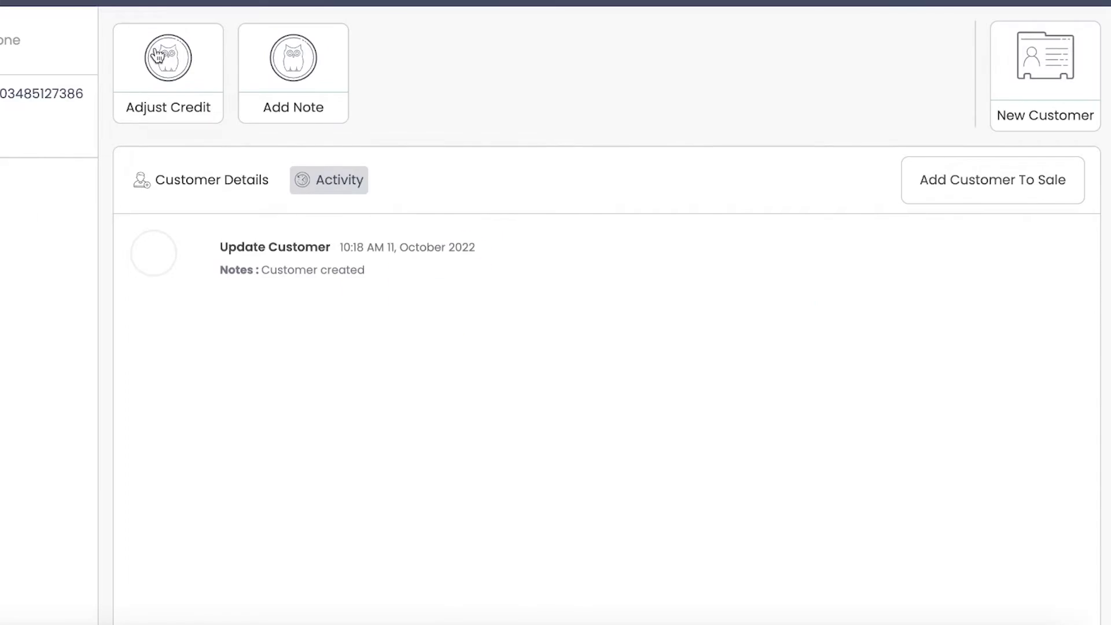
left_click(158, 55)
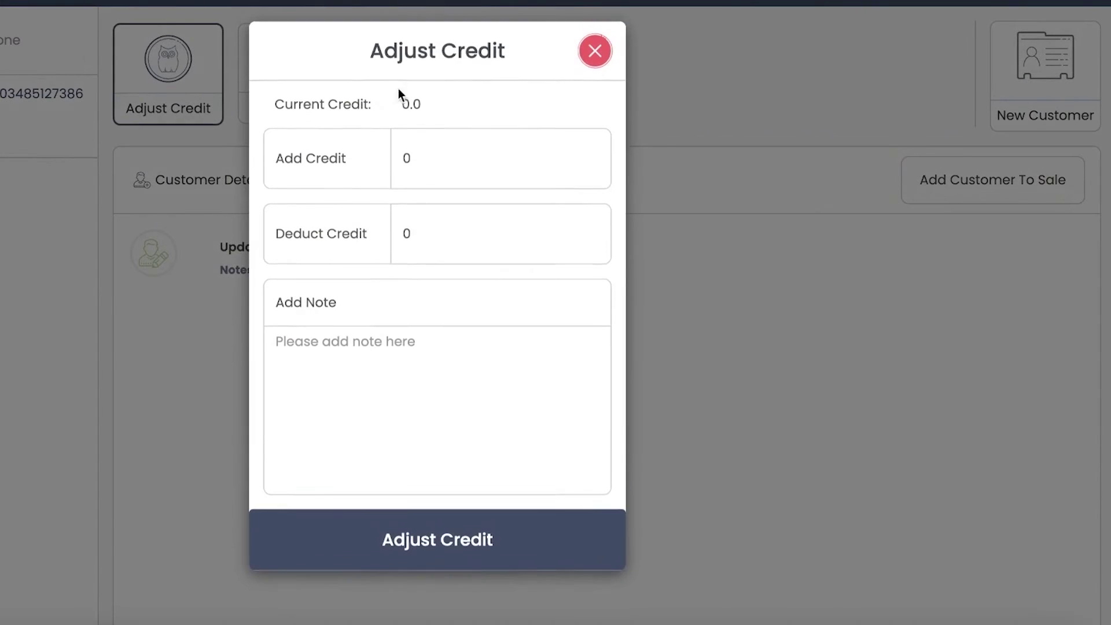
left_click(656, 71)
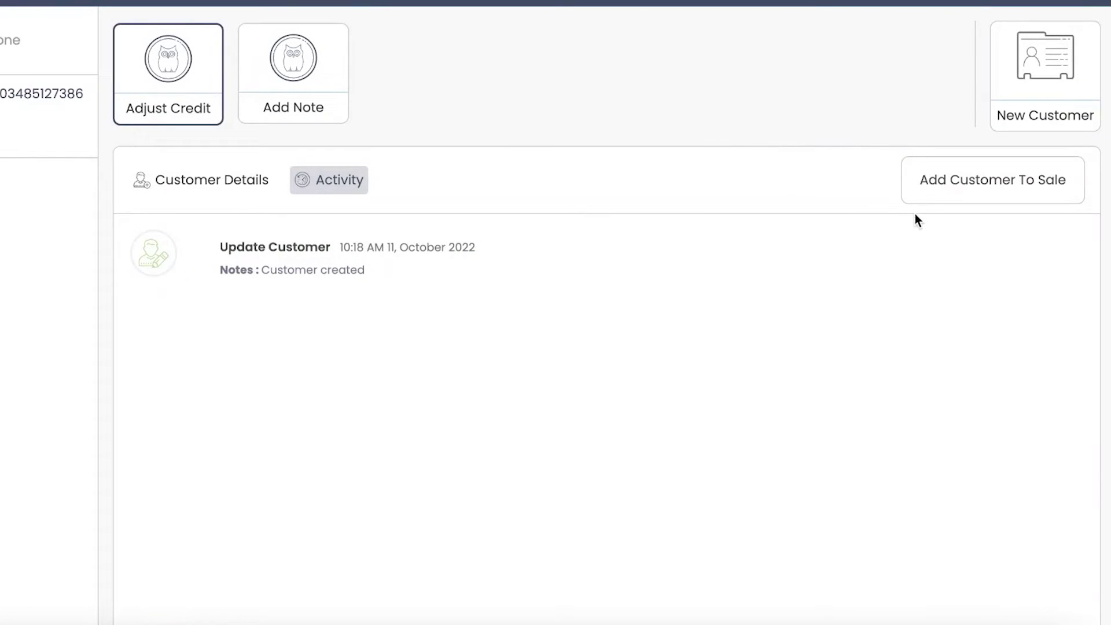
left_click(938, 176)
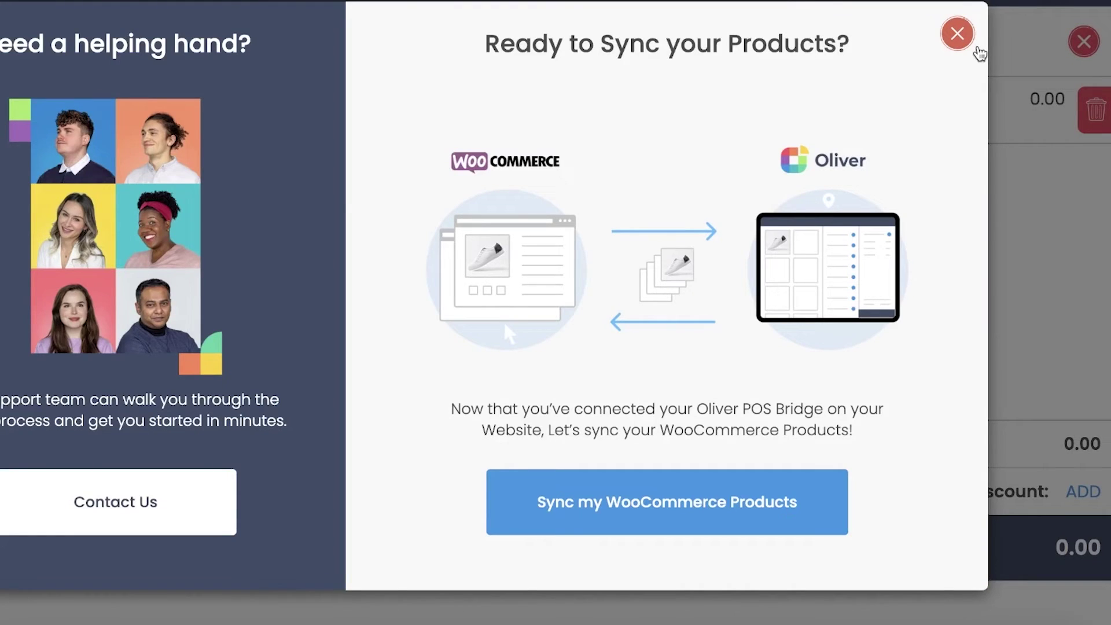
Dismiss the product sync prompt and review the Oliver POS Bridge page's system check and plan
left_click(957, 35)
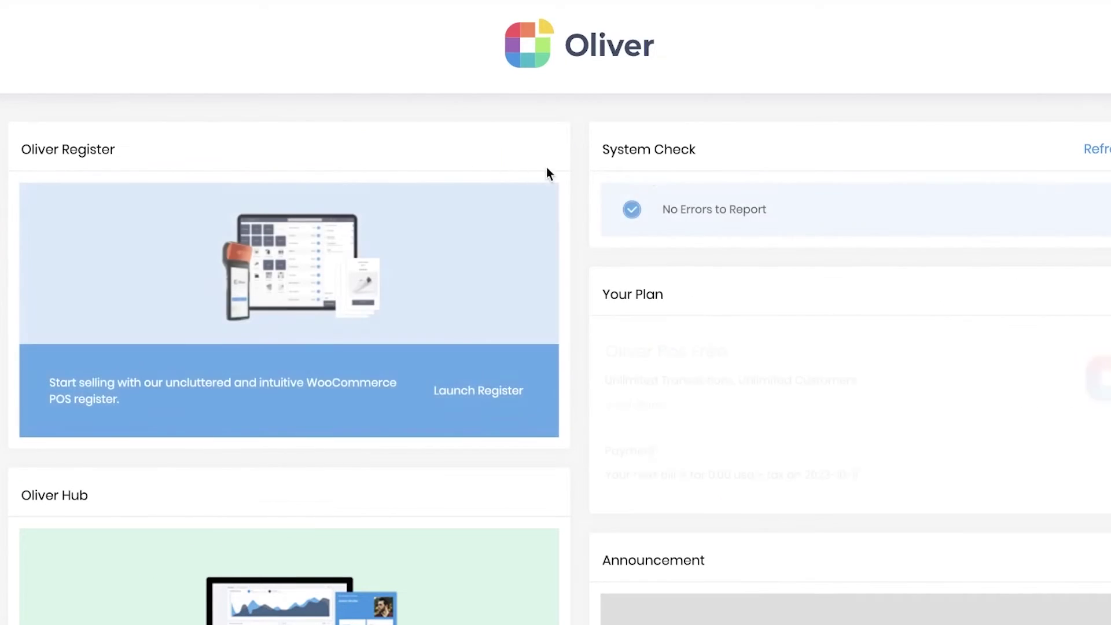
scroll(648, 171, "down", 8)
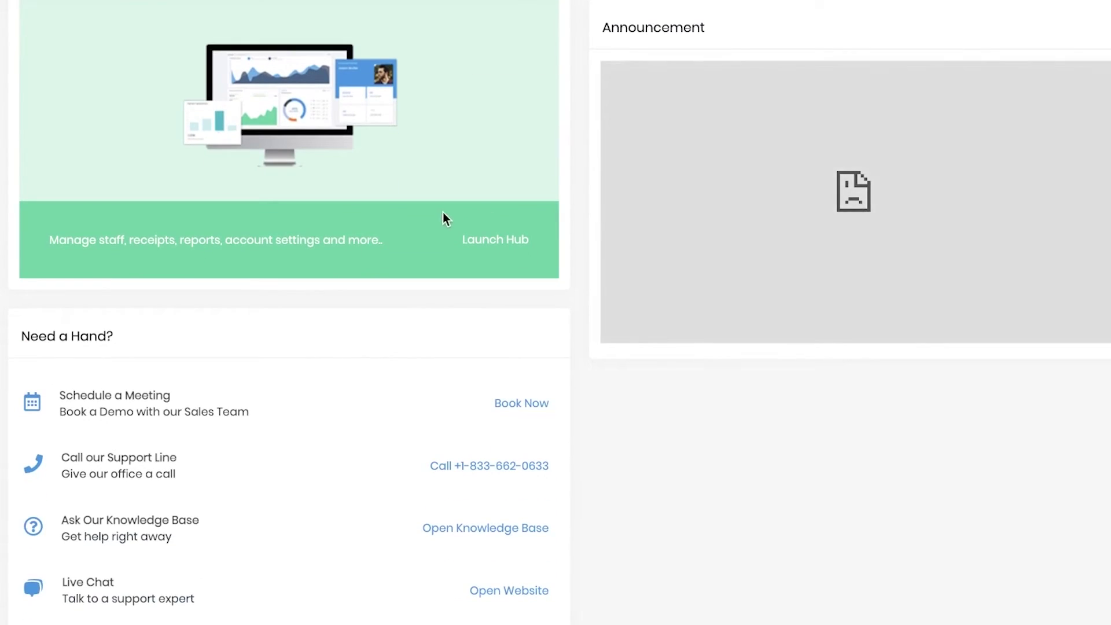
scroll(443, 212, "up", 8)
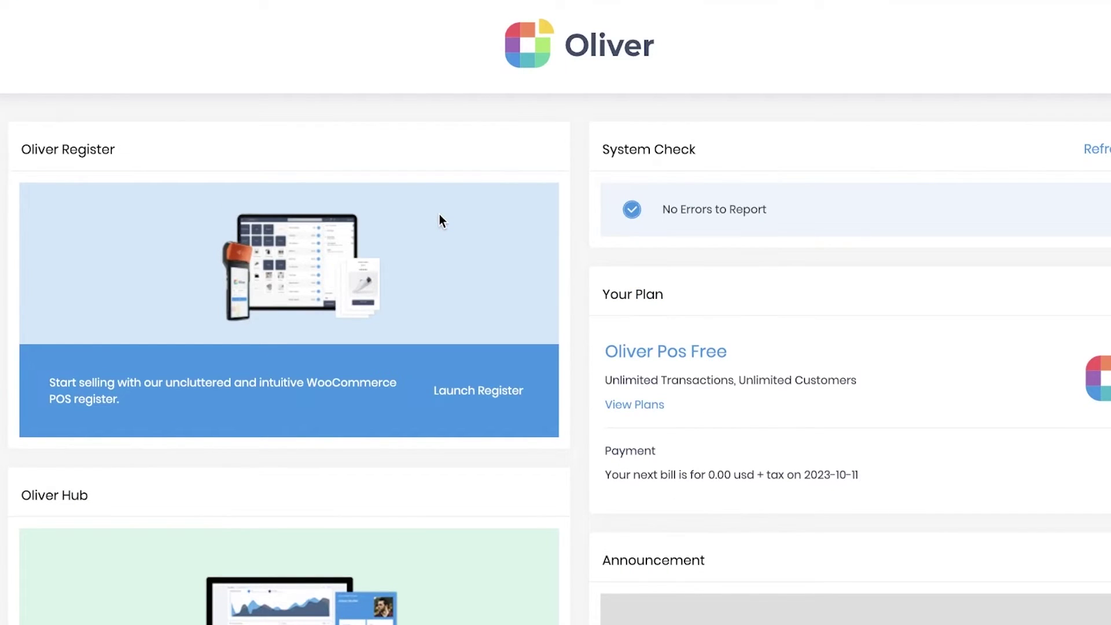